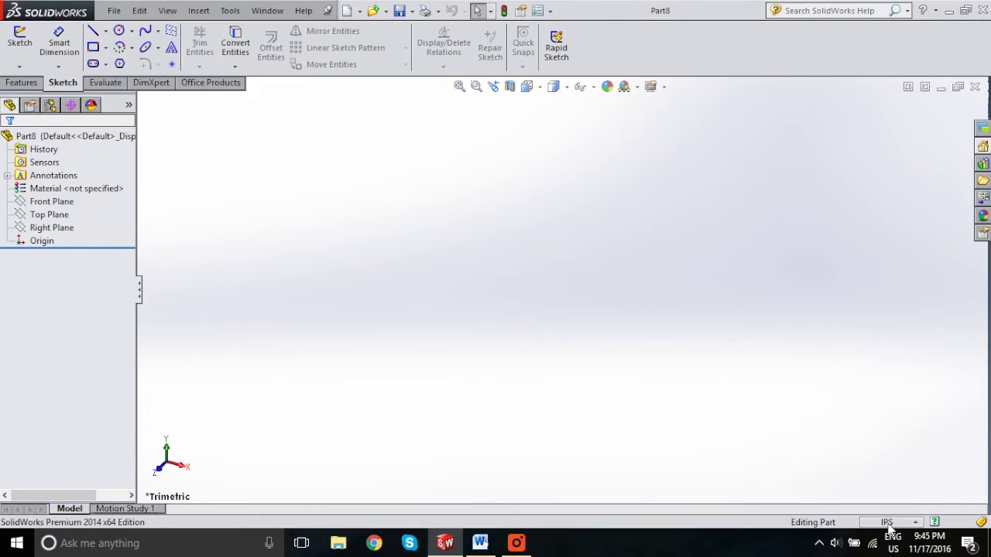
- Set the document units to MMGS and add a global variable "h" equal to 25mm with the comment Height
click(856, 468)
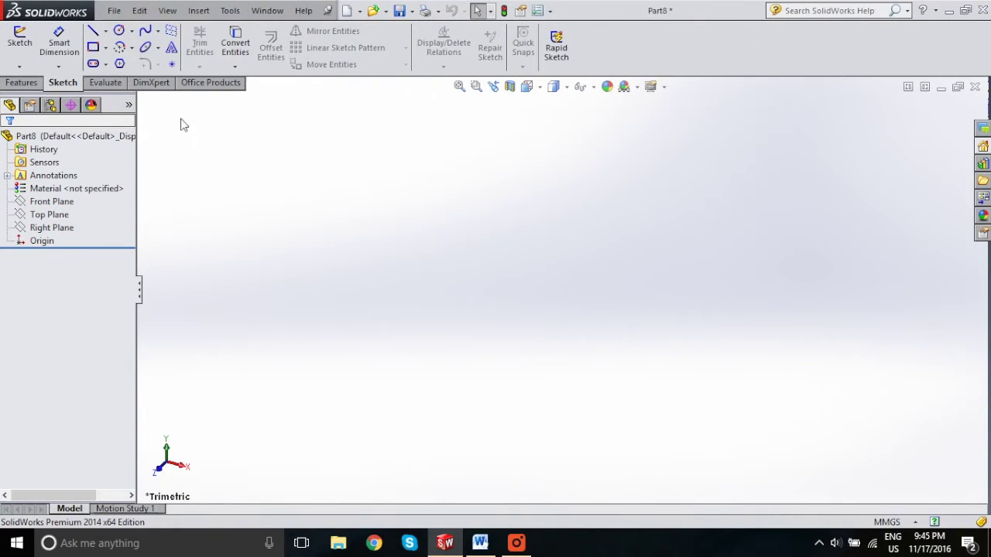
click(230, 11)
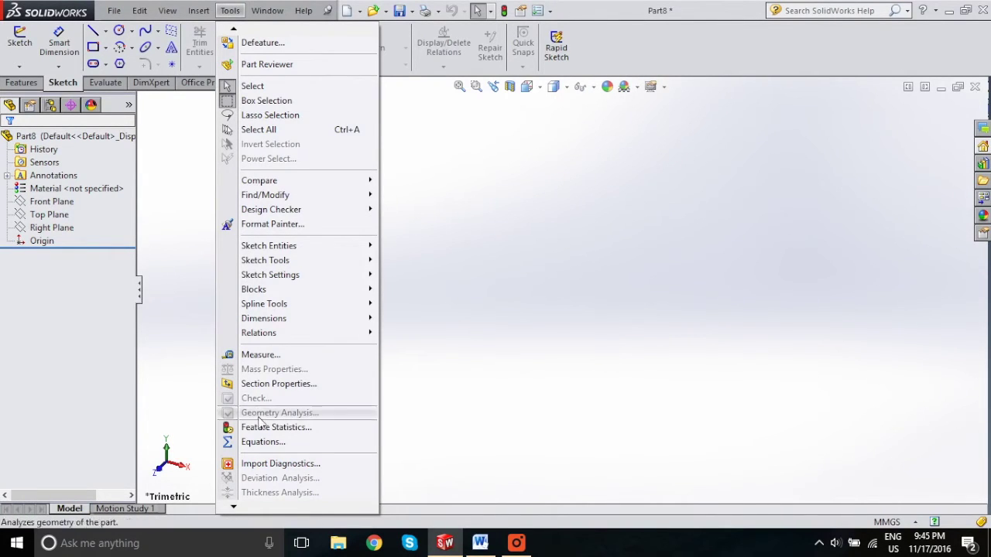
click(261, 444)
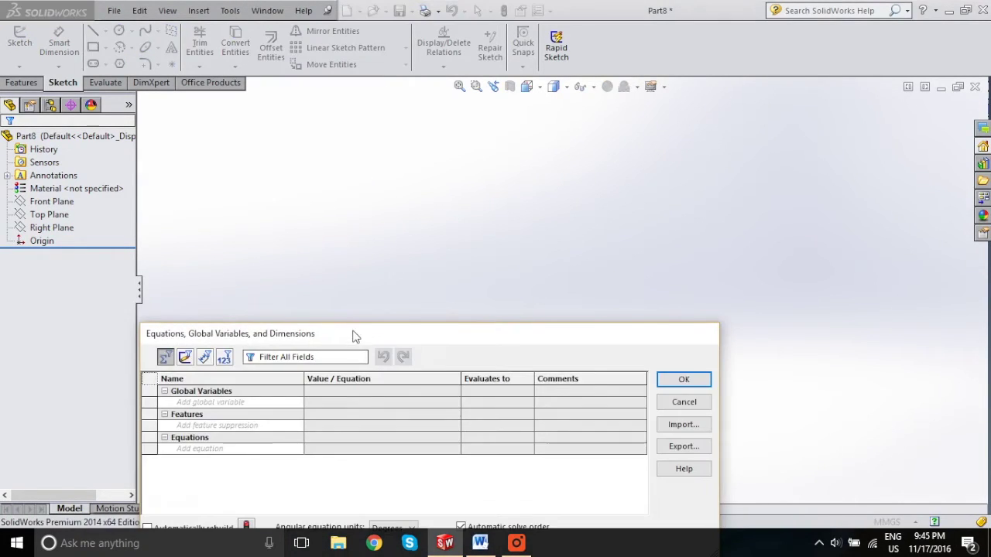
drag(367, 334, 503, 41)
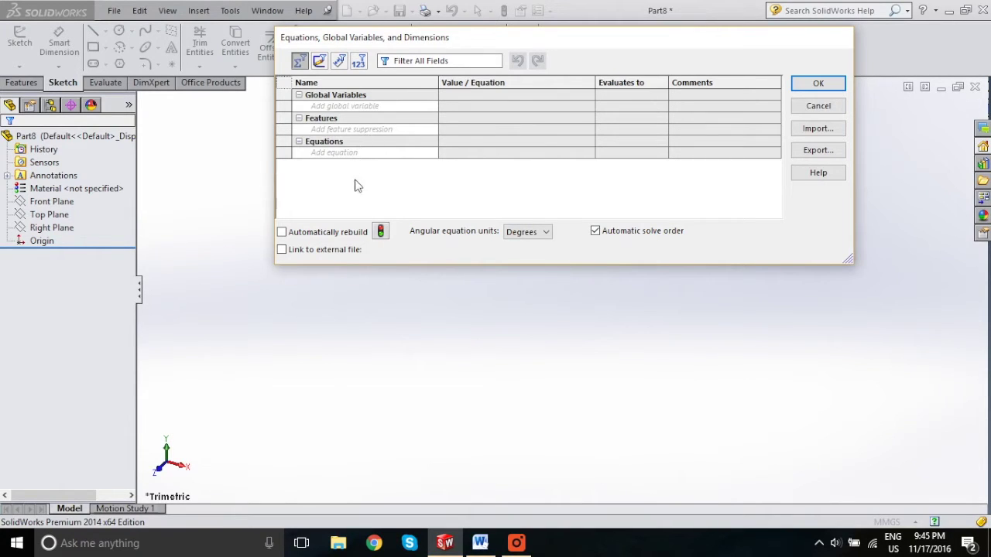
click(340, 106)
key(Tab)
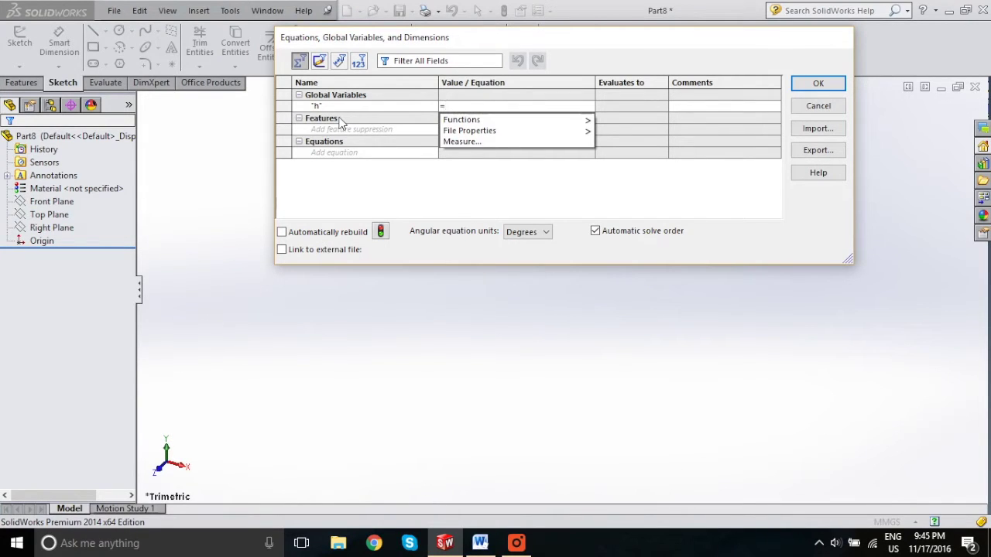
text(25mm)
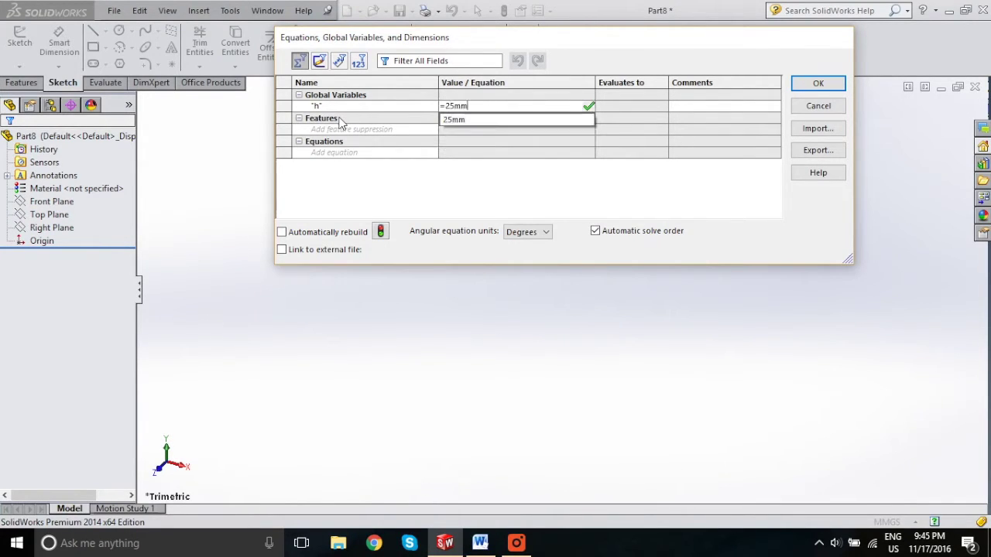
key(Tab)
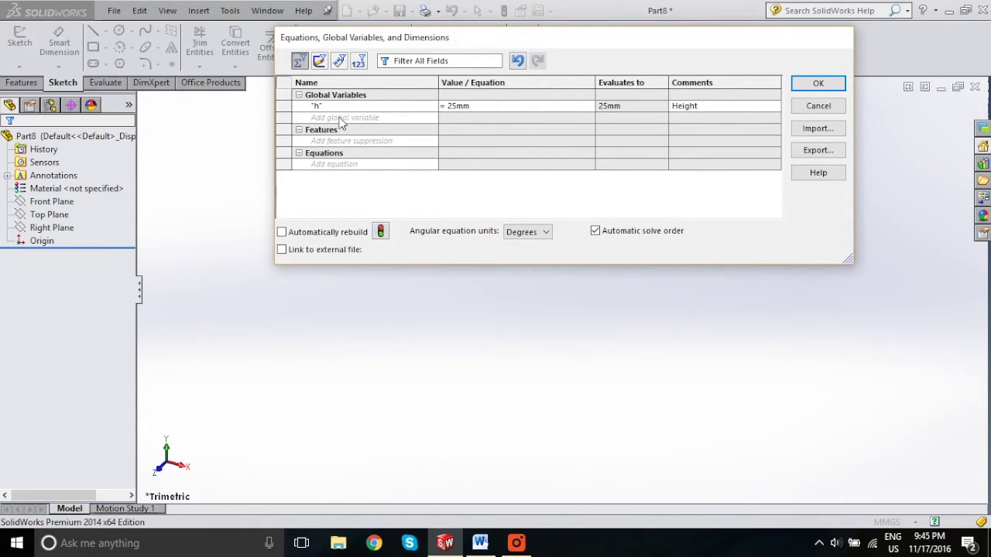
click(818, 83)
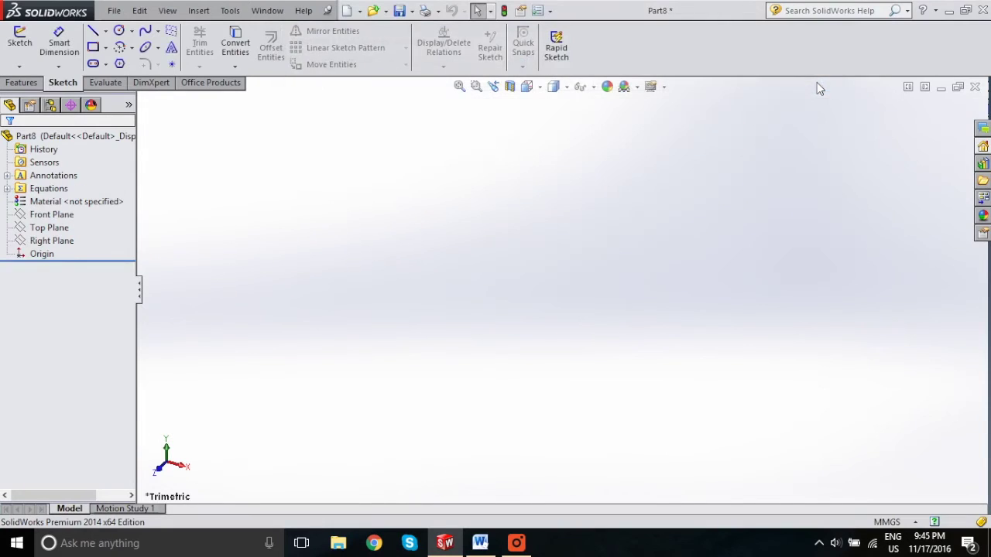
- Add a second global variable "b" equal to 15mm with the comment Base
right_click(53, 192)
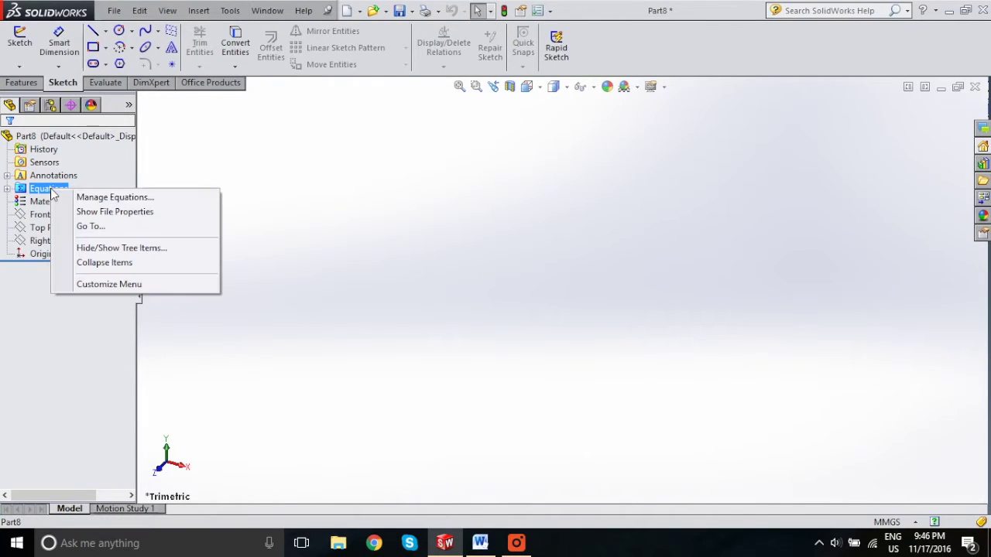
click(94, 200)
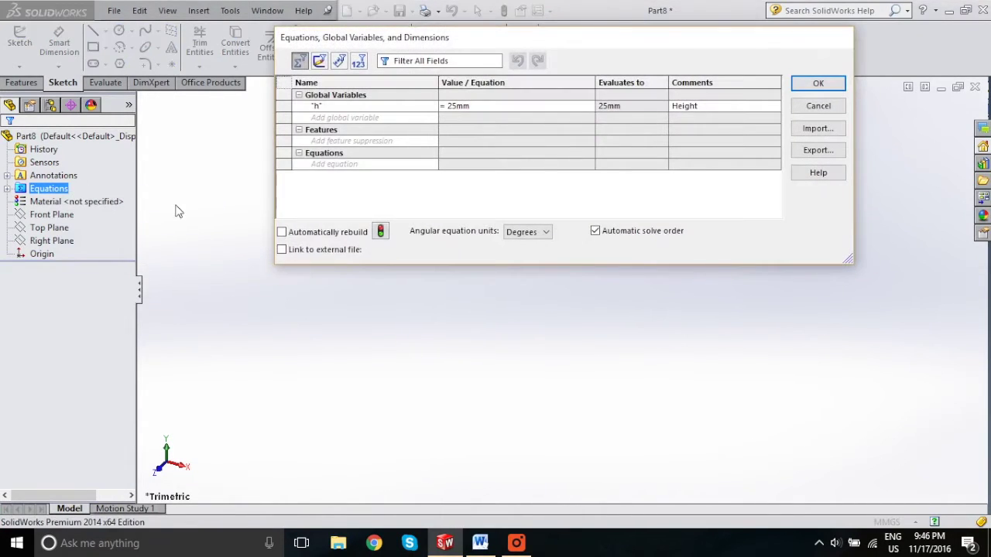
click(342, 117)
text(b)
key(Tab)
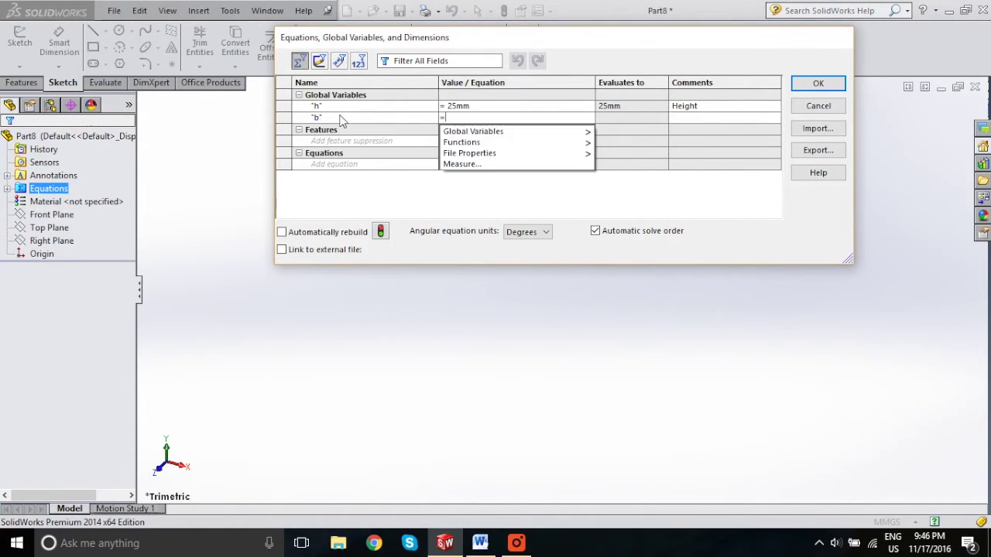
text(15mm)
key(Tab)
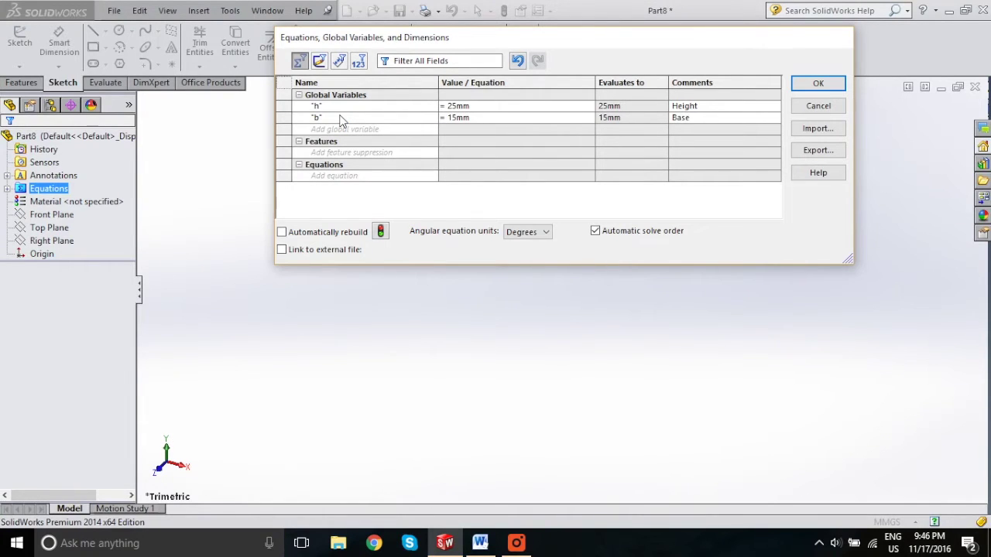
click(817, 84)
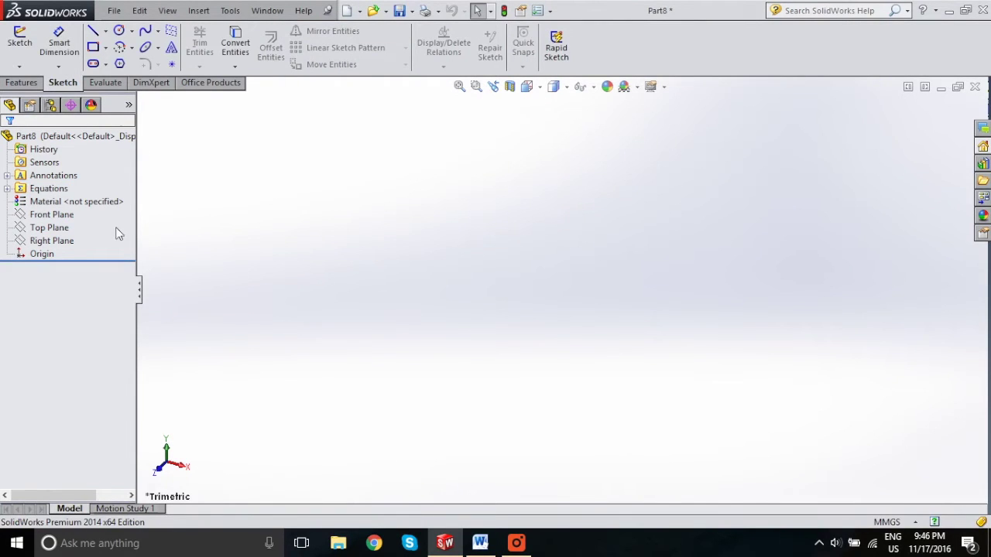
- Sketch a corner rectangle about 41 mm wide and 36 mm high on the Front Plane, starting at the origin
right_click(48, 216)
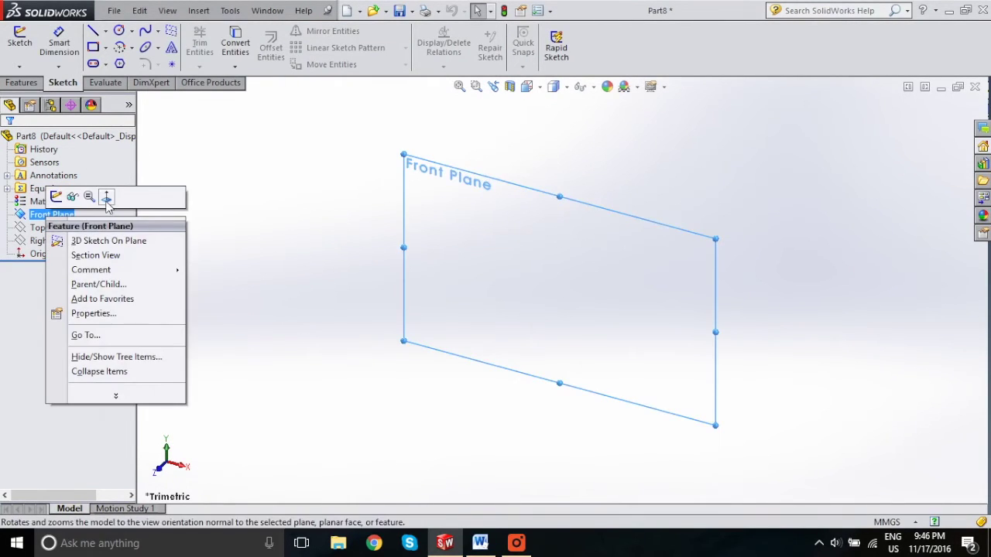
click(104, 193)
click(93, 46)
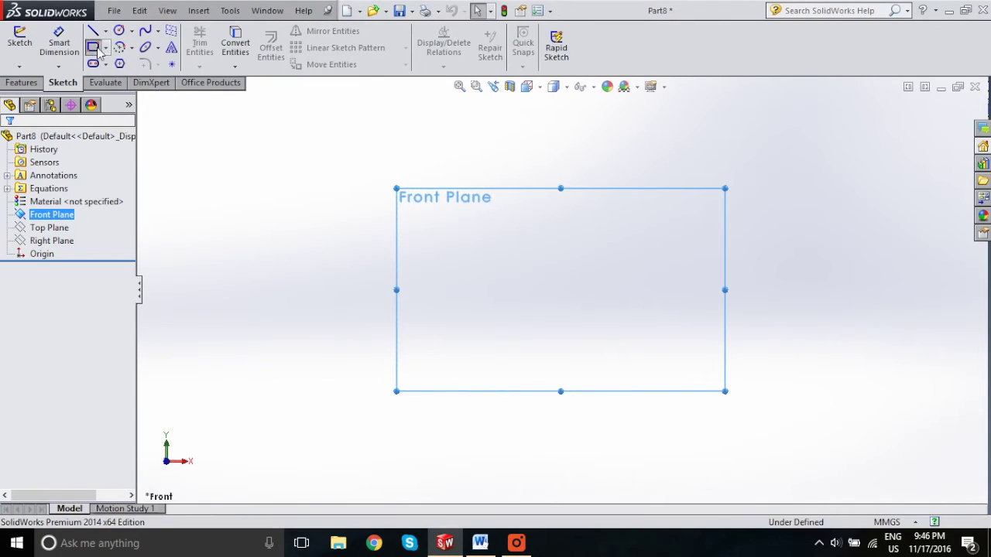
click(561, 290)
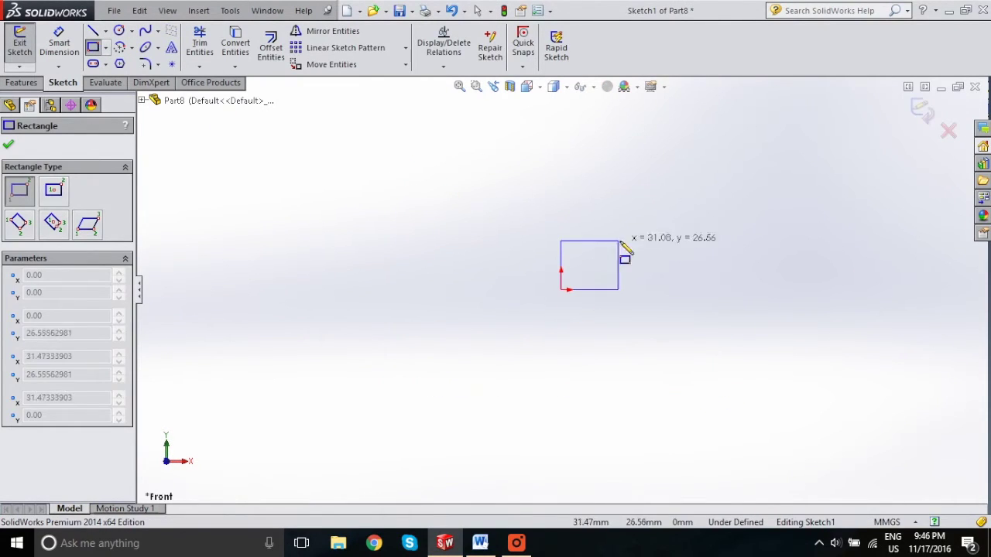
click(637, 224)
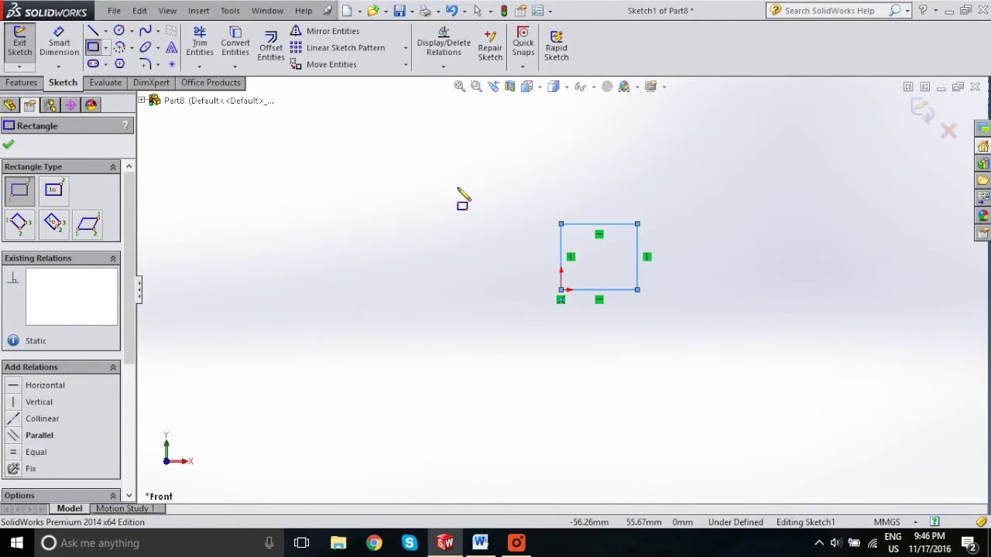
key(Escape)
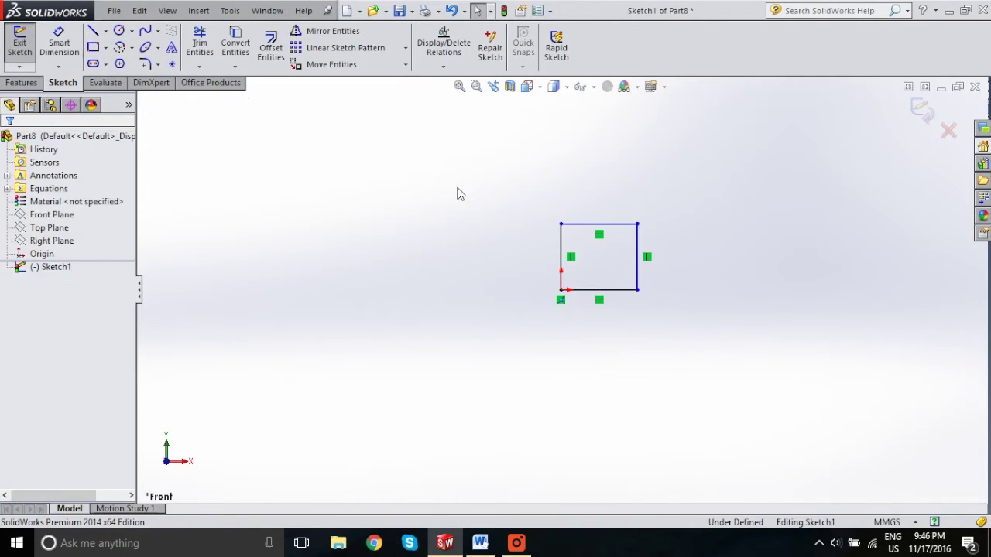
- Dimension the height of the rectangle along its left vertical edge, keeping the length as drawn
click(61, 48)
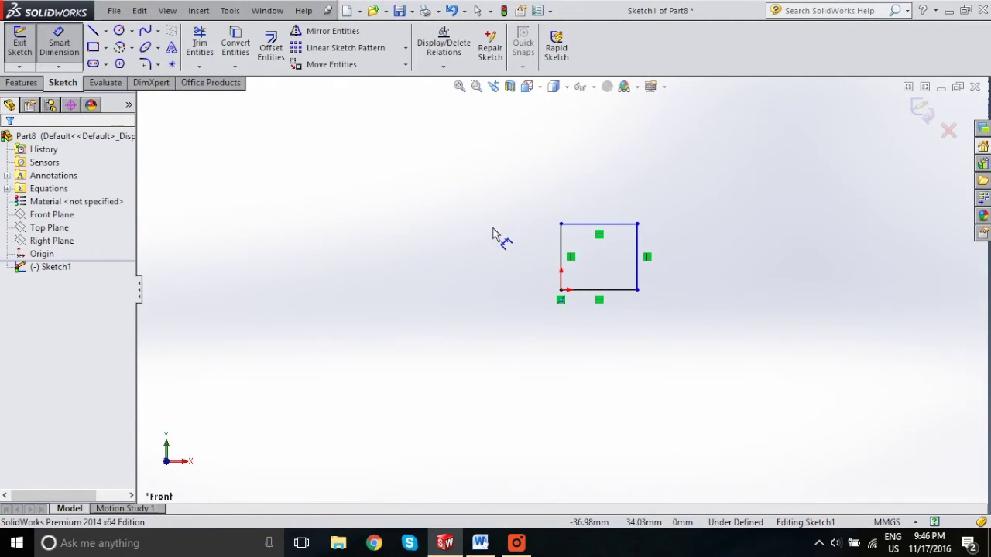
click(565, 263)
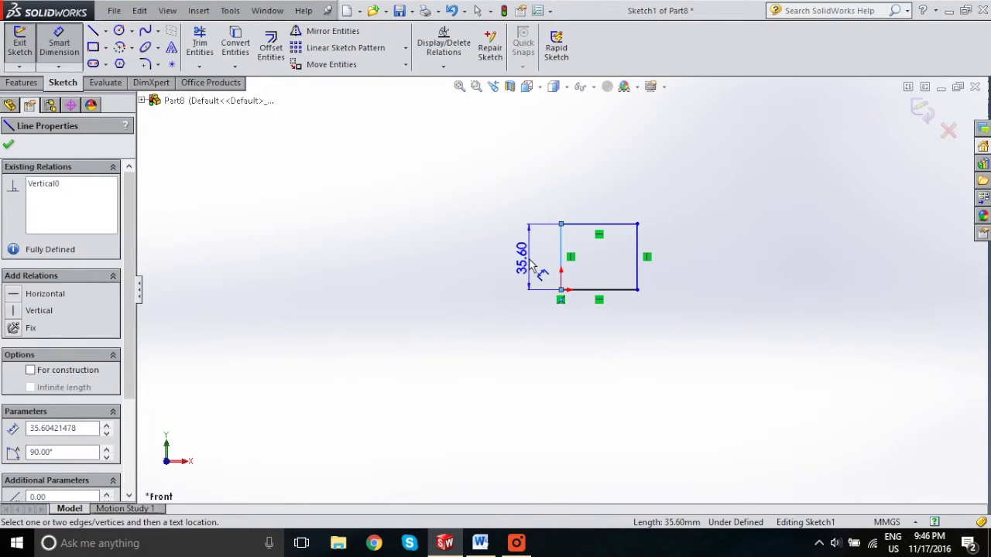
click(531, 262)
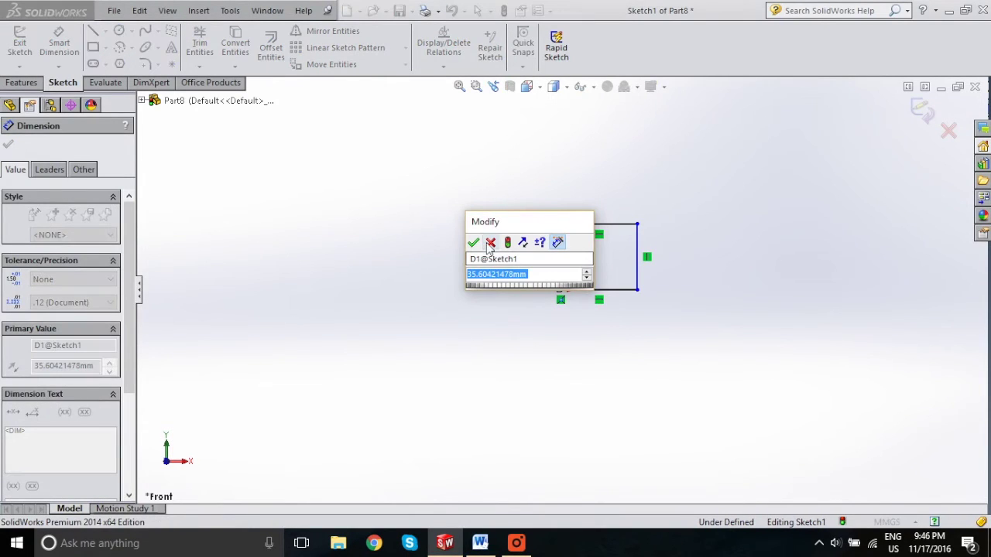
click(485, 241)
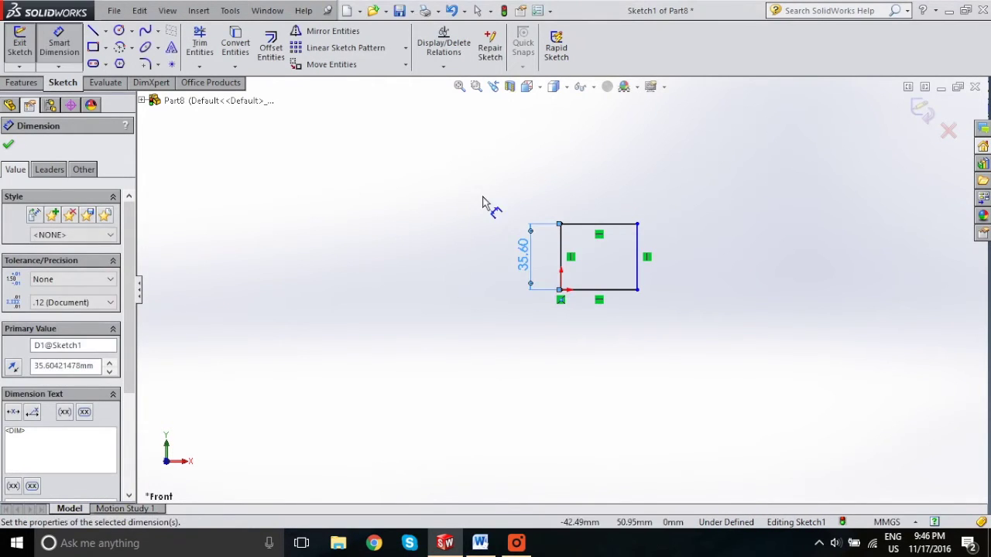
click(8, 145)
- Add an equation setting the rectangle's height dimension equal to the global variable "h", with the comment "Rect. Height"
click(35, 195)
right_click(35, 196)
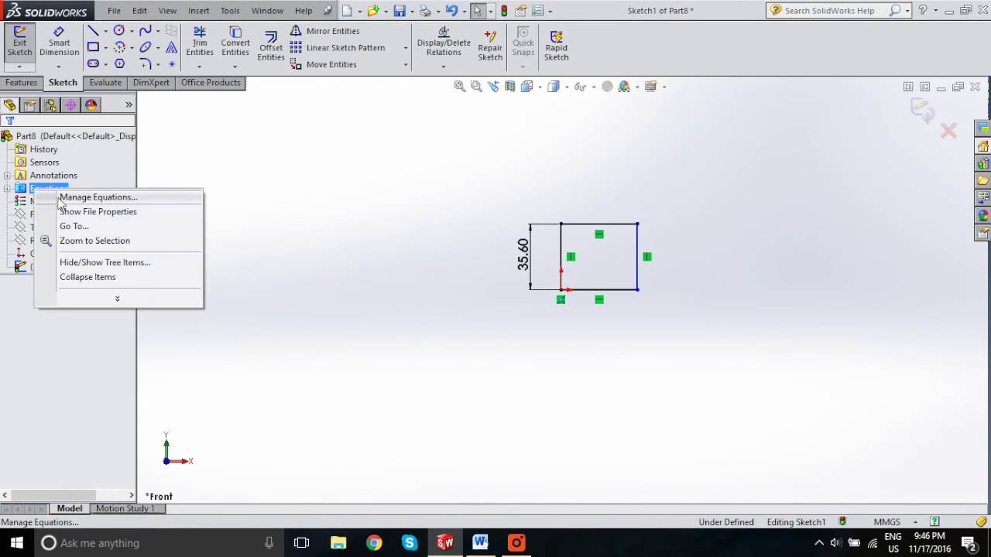
click(66, 196)
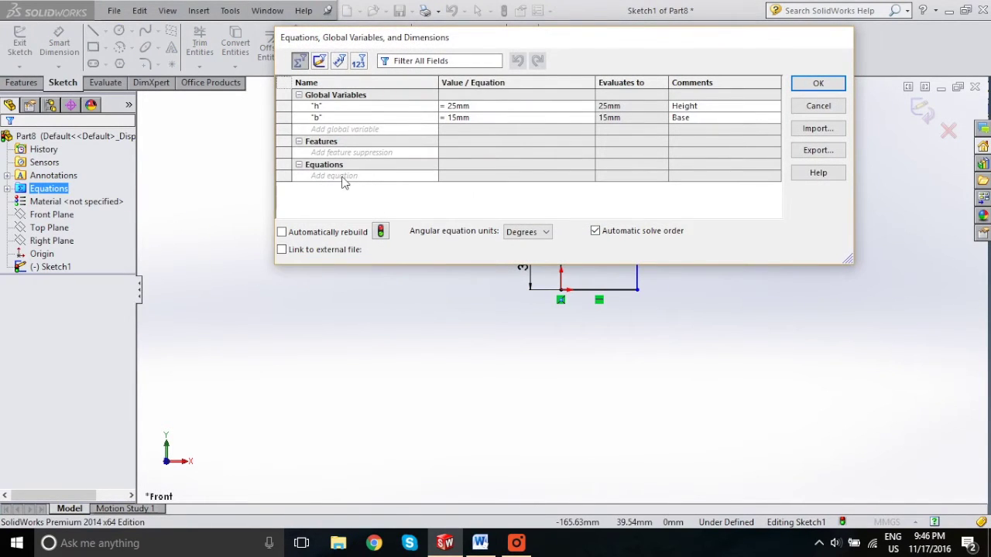
drag(535, 40, 568, 21)
click(343, 156)
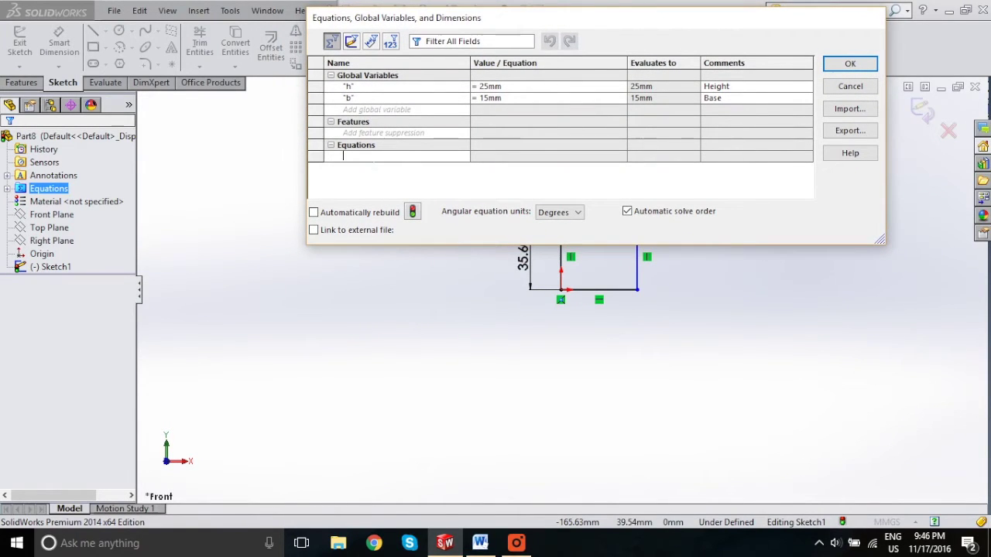
click(522, 261)
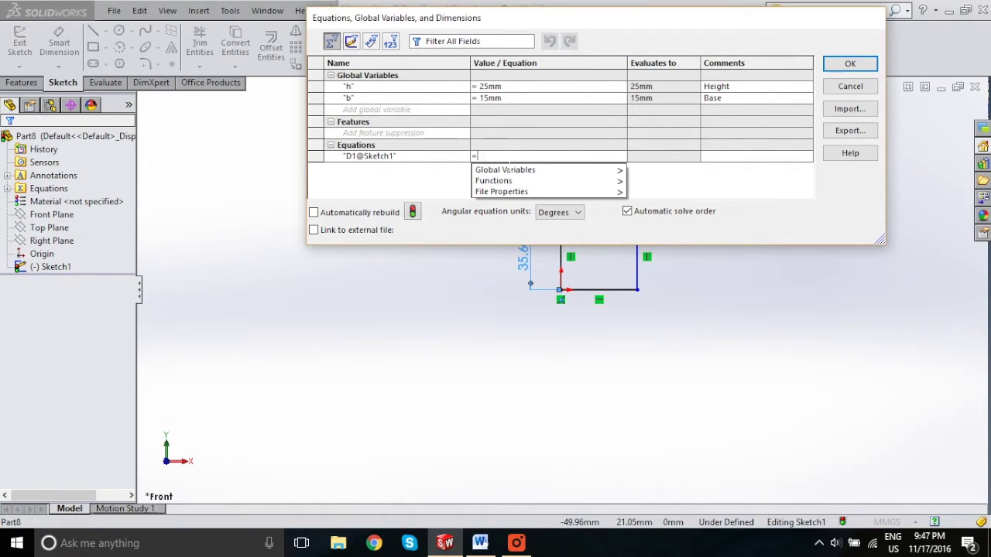
click(350, 87)
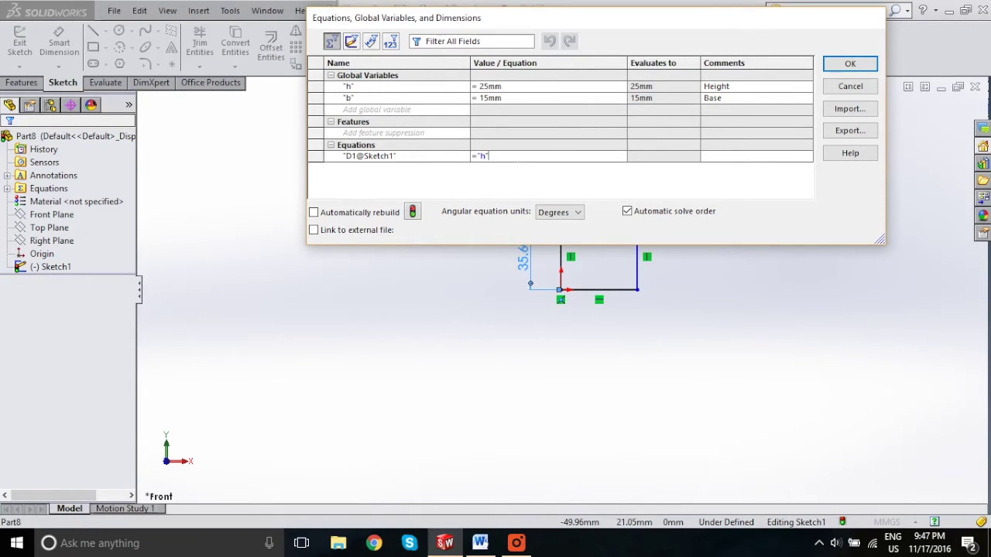
click(725, 157)
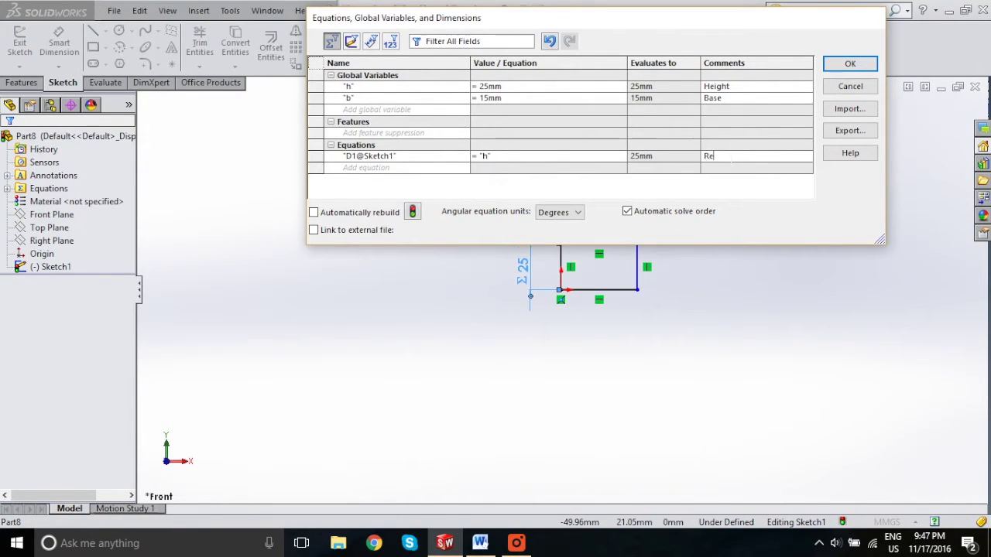
text(Rect. Height)
click(850, 63)
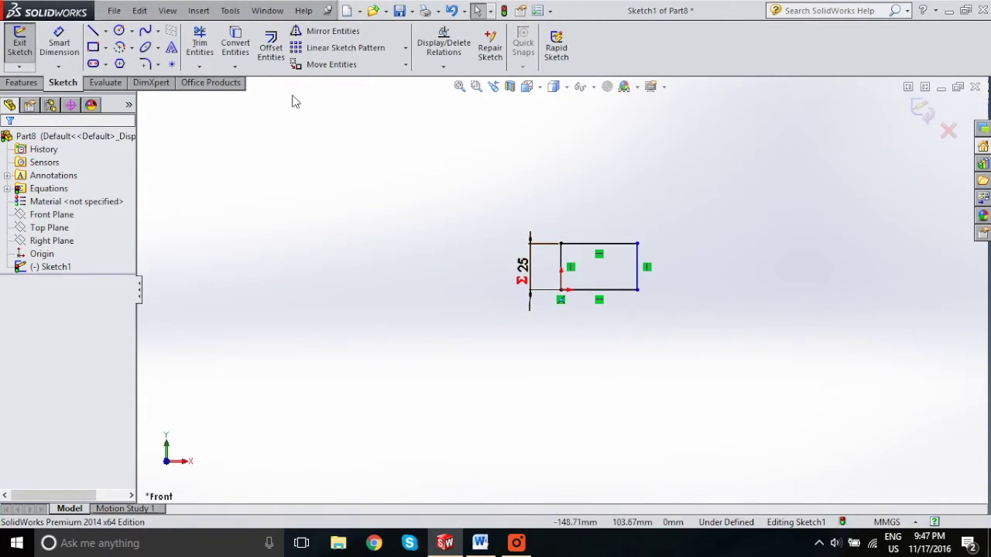
- Dimension the rectangle's top edge, entering the global variable "b" to give a 15 mm width
click(60, 45)
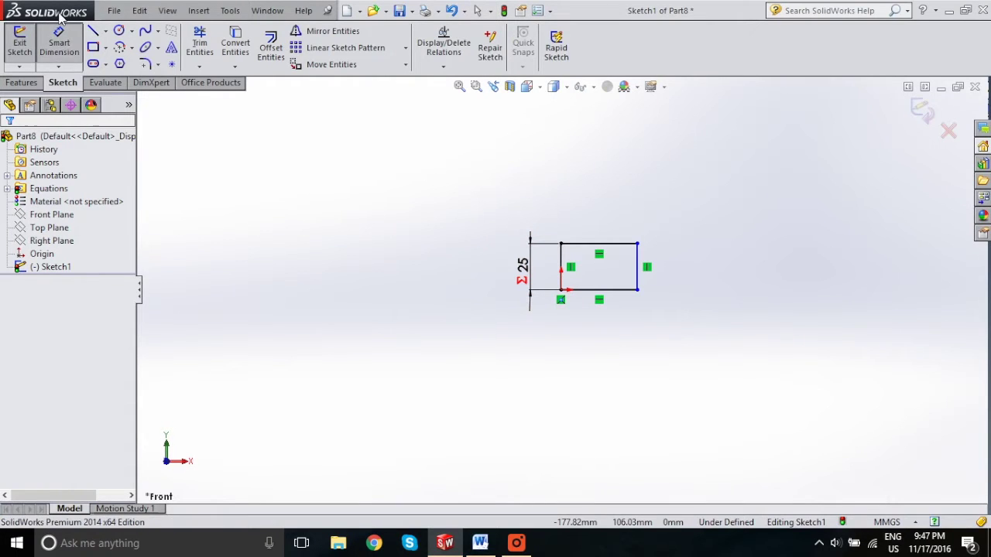
click(597, 245)
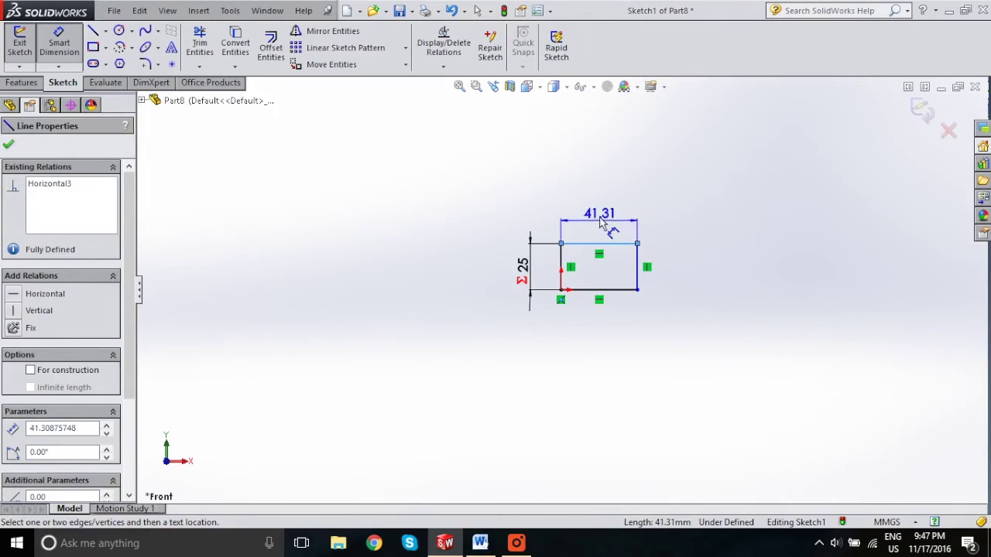
click(597, 223)
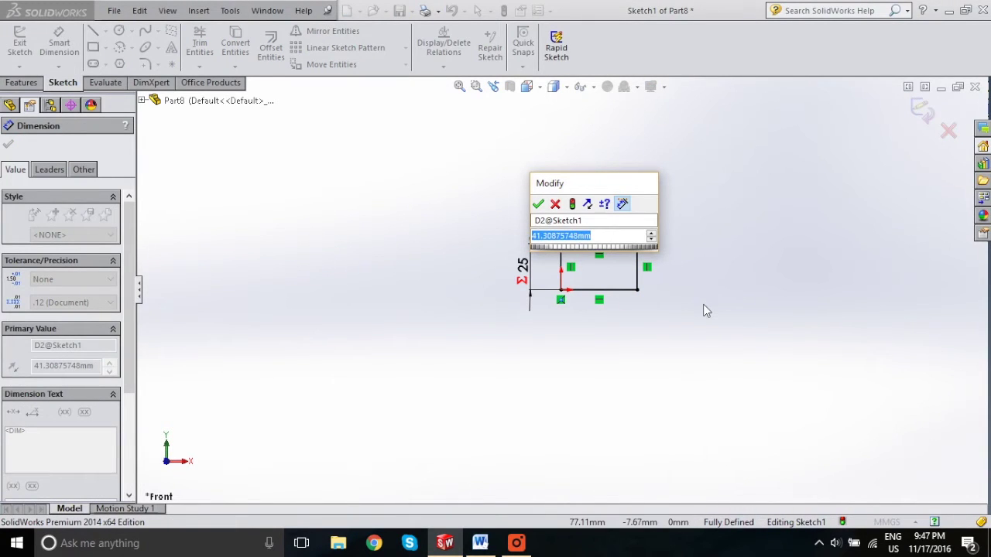
text(1)
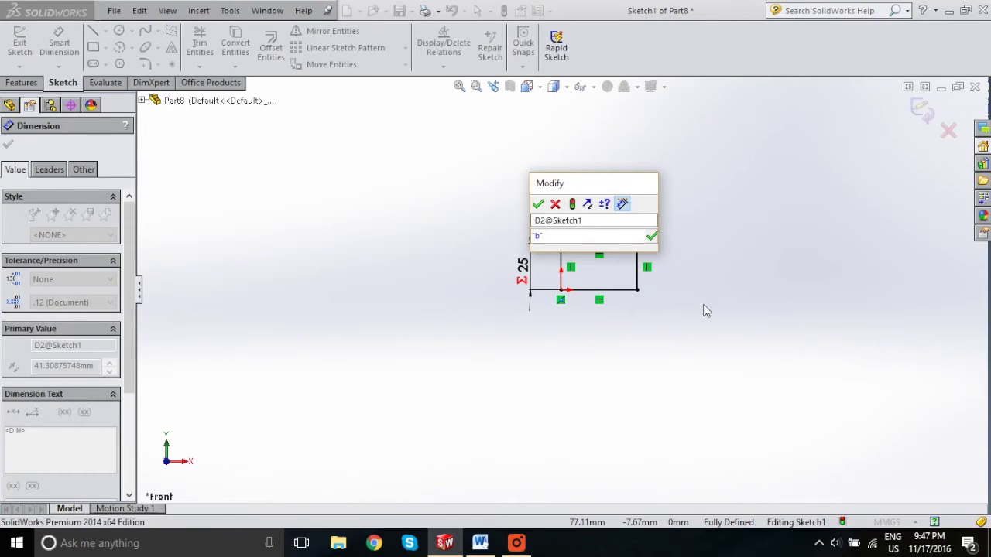
text(5)
key(Return)
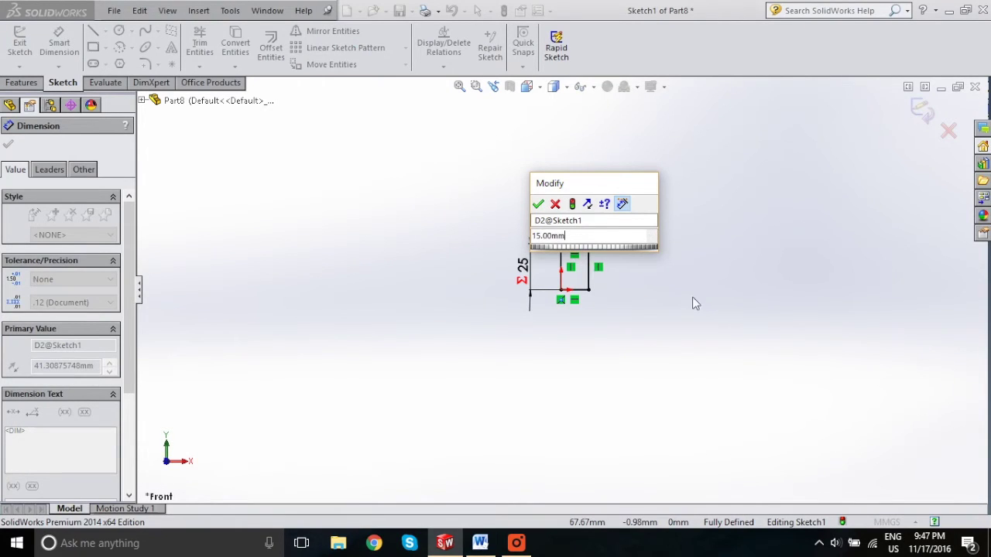
click(538, 204)
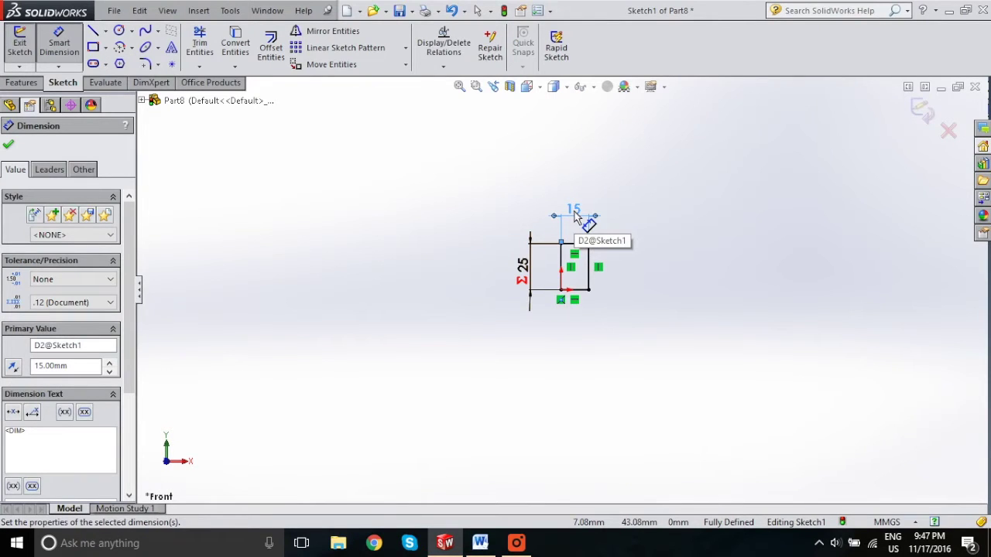
- Delete the rectangle's width dimension and dimension the top edge again, linking it to the global variable "b"
key(Delete)
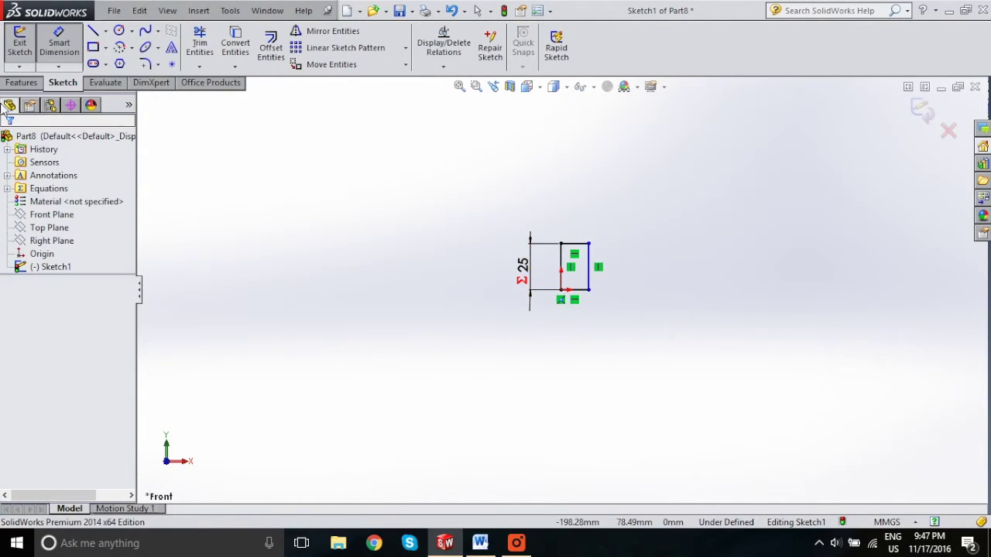
click(579, 246)
click(573, 232)
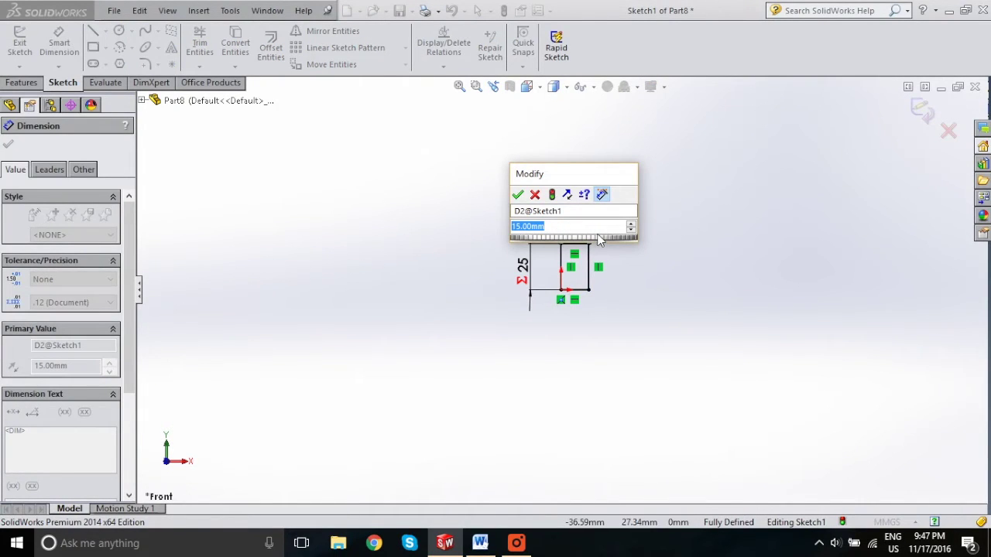
text(=)
key(Escape)
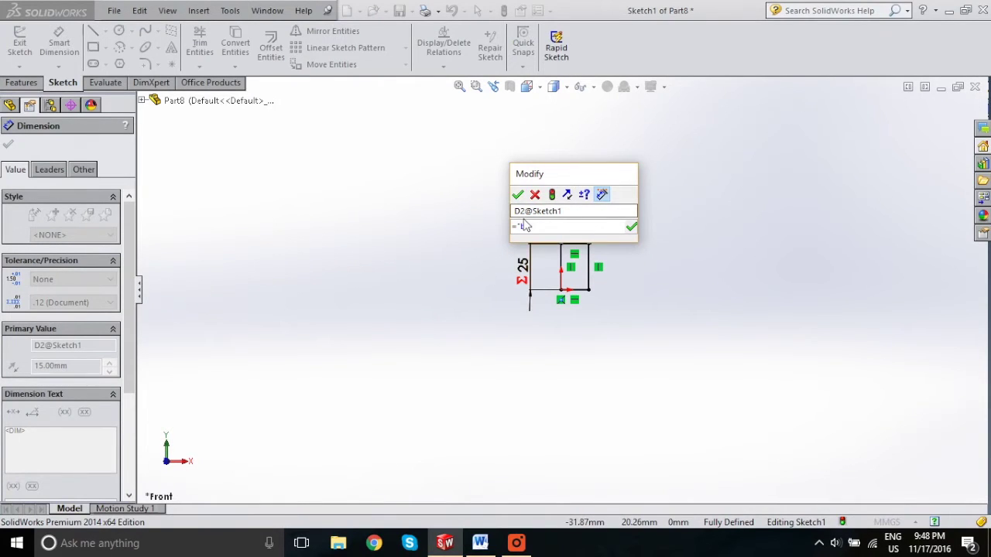
click(518, 194)
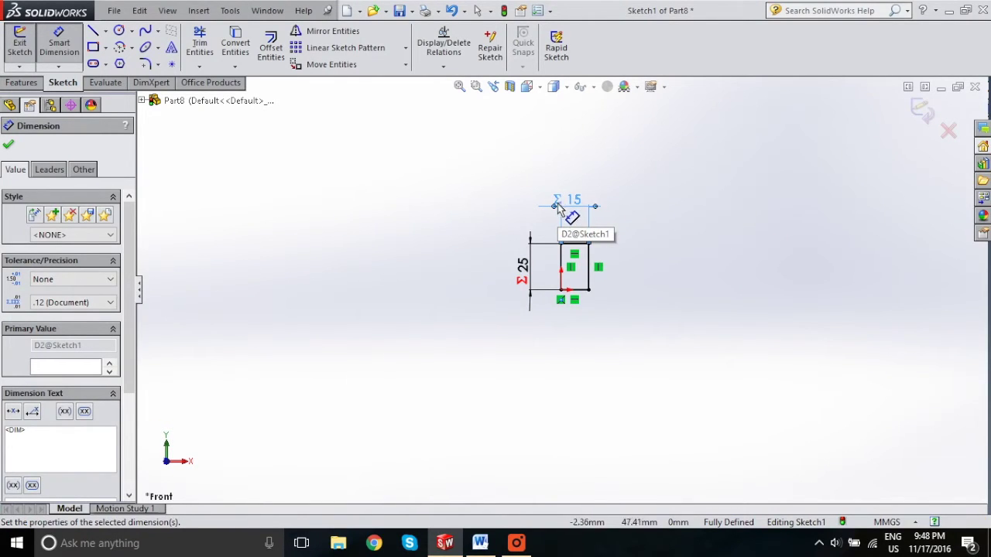
click(692, 212)
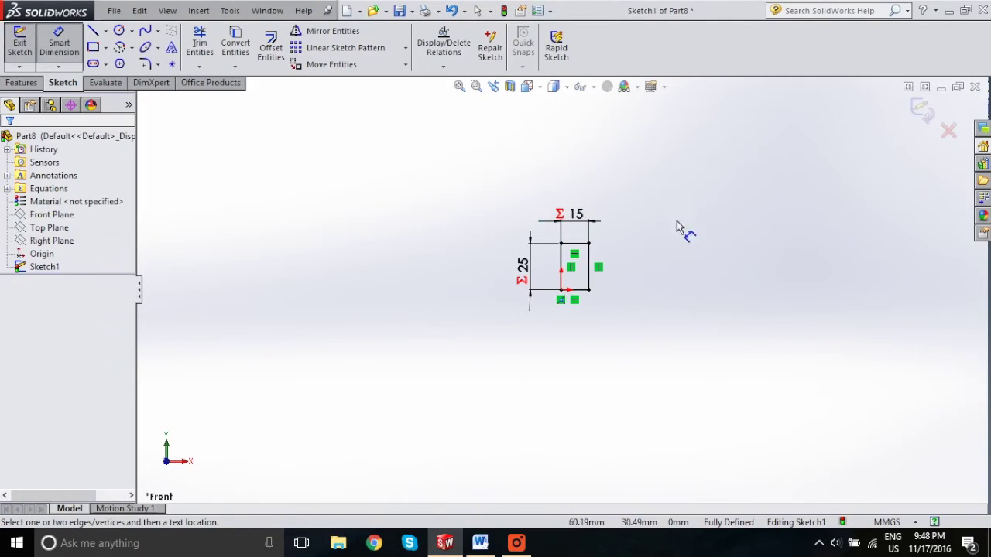
- Change the equation of the rectangle's width dimension, D2@Sketch1, to "h"/2 and apply it
right_click(53, 193)
key(Escape)
key(Escape)
key(Escape)
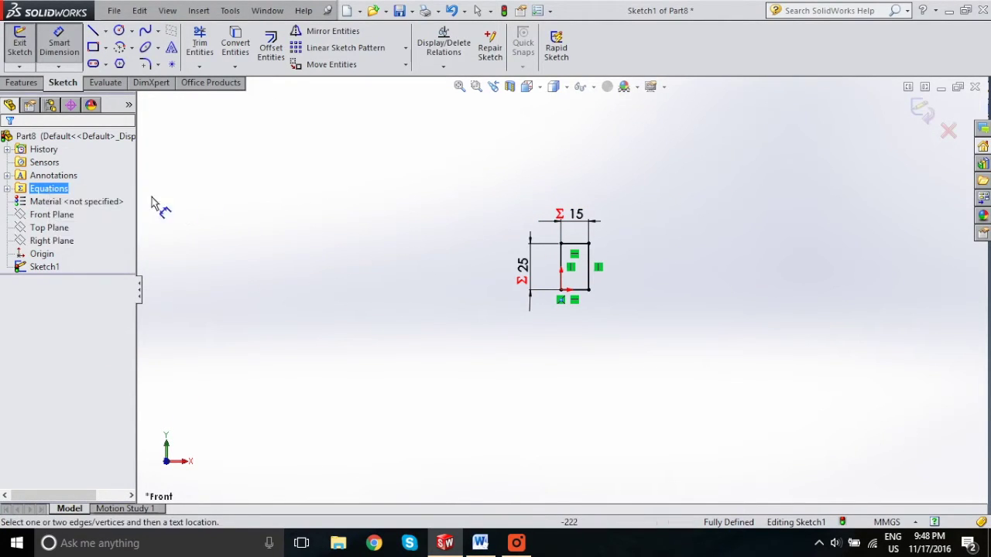
right_click(63, 191)
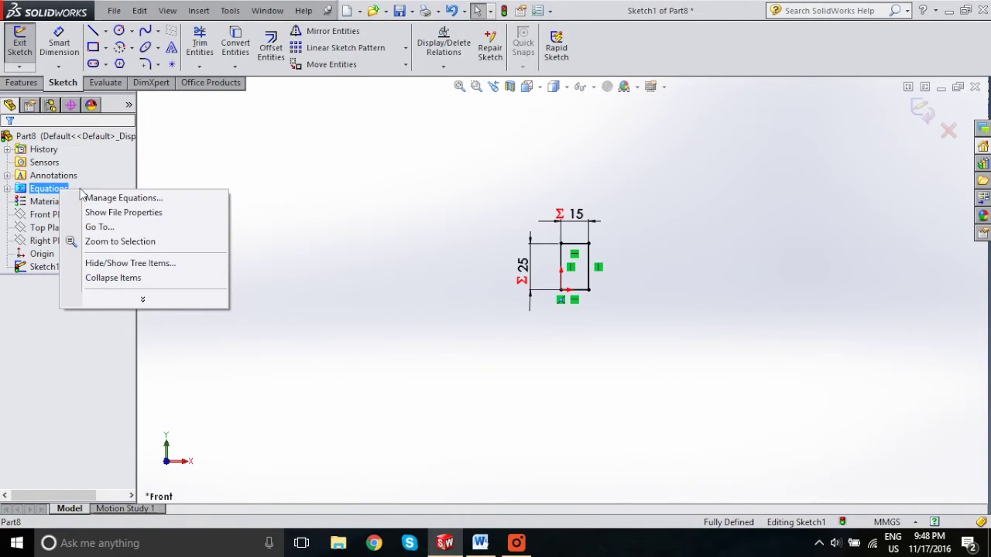
click(87, 196)
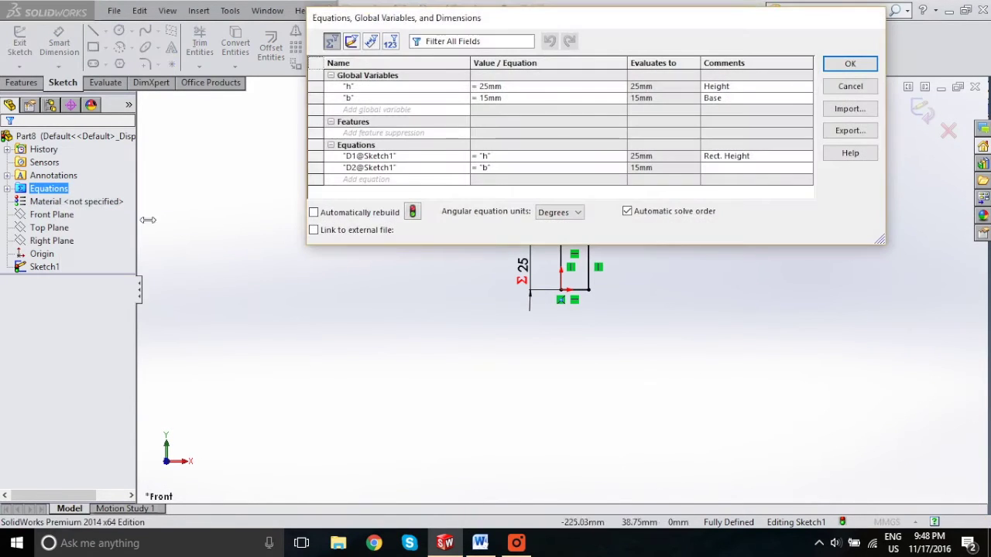
click(515, 168)
key(BackSpace)
key(BackSpace)
key(BackSpace)
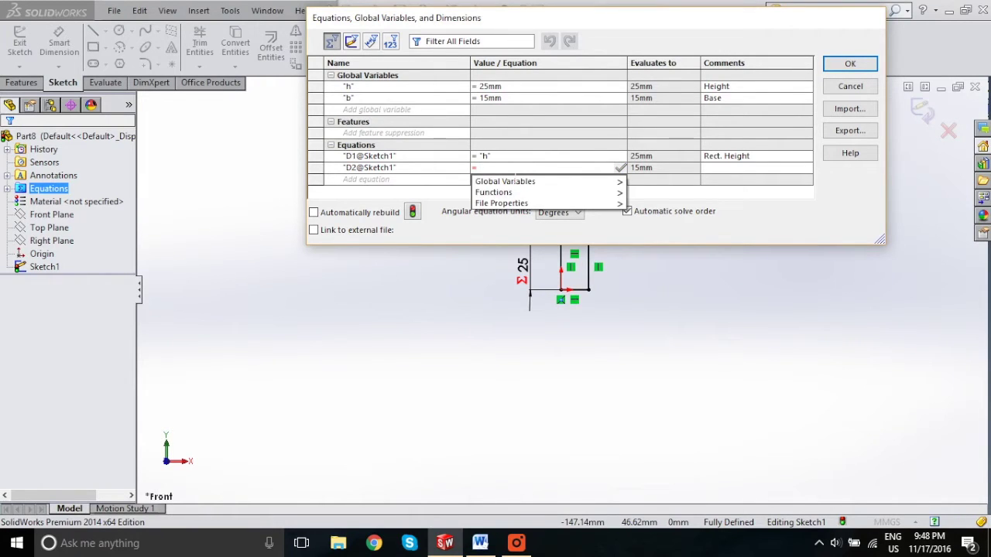
text("h"/2)
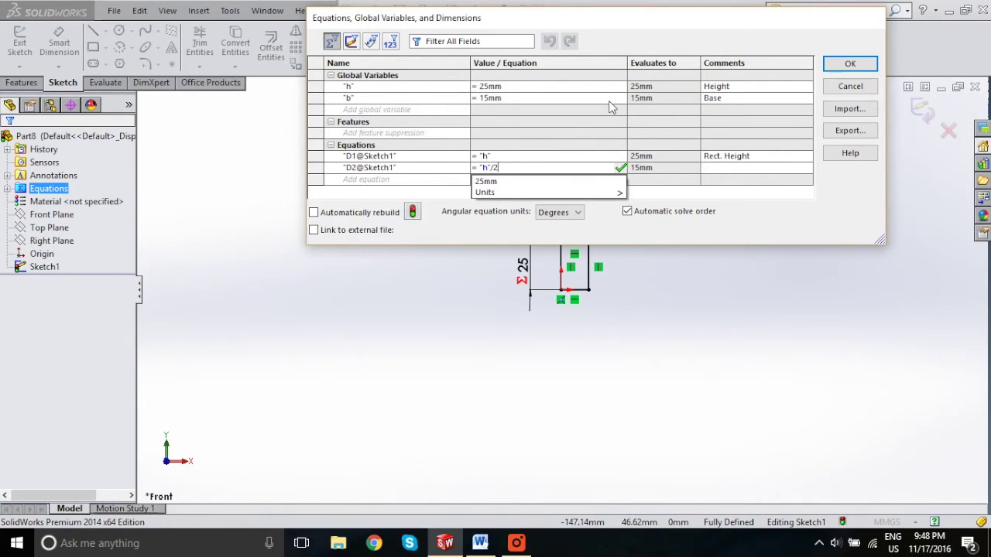
click(850, 64)
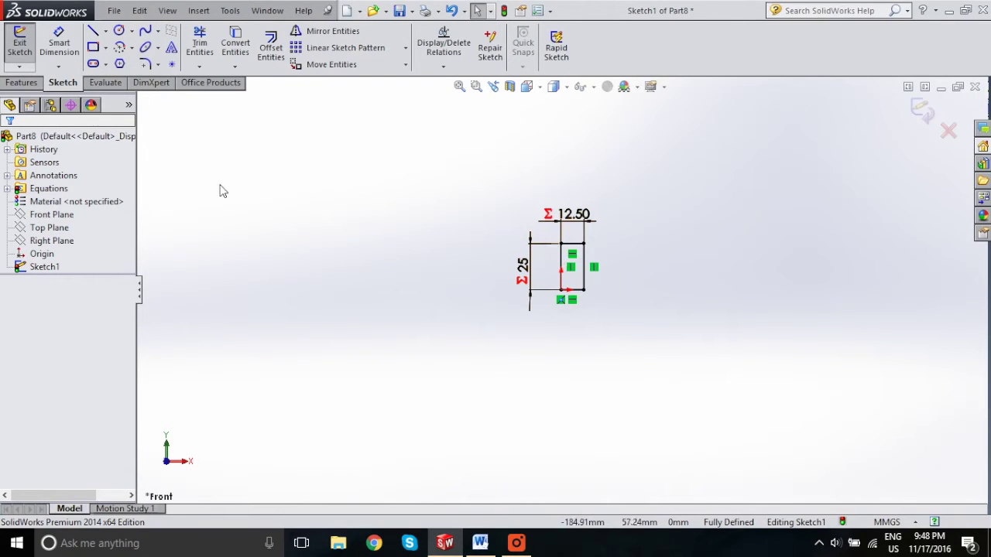
- Set the global variable "h" to 40mm in the equations list and apply the change
right_click(61, 190)
click(117, 194)
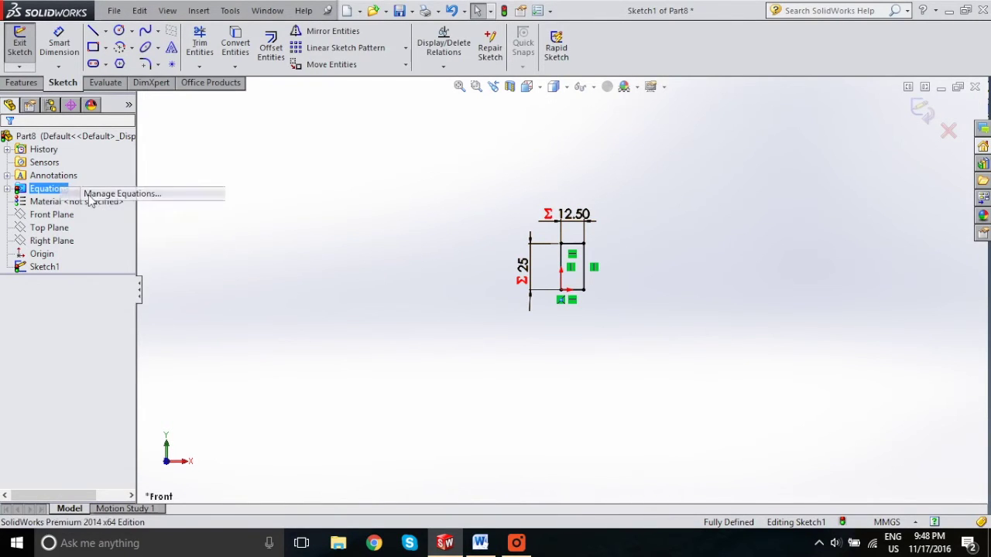
click(490, 105)
click(487, 86)
key(BackSpace)
key(BackSpace)
text(40mm)
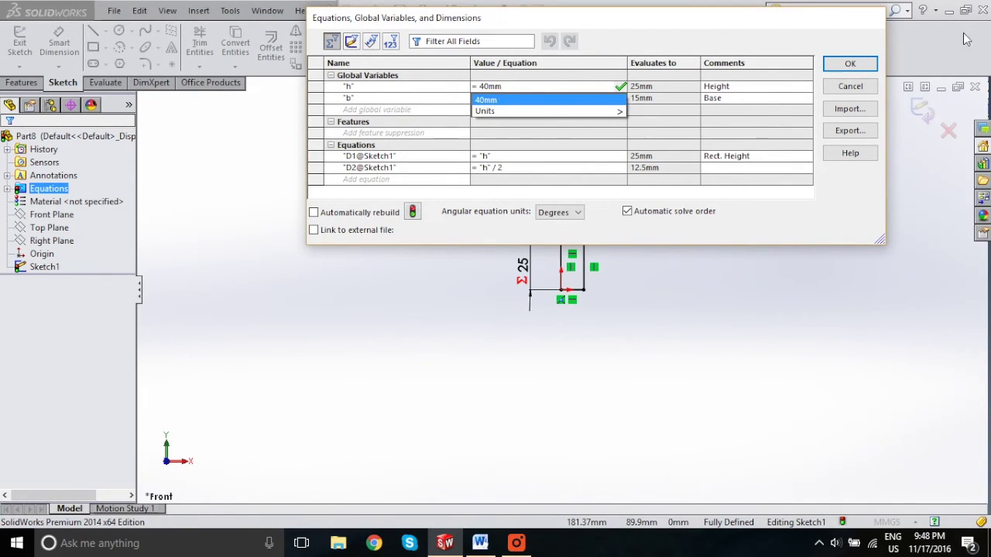
click(844, 65)
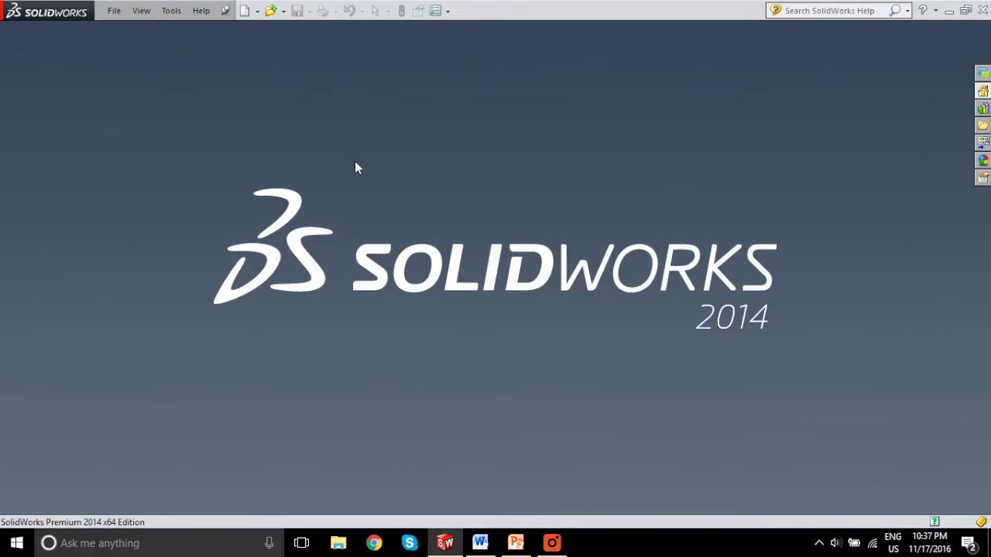
- Check the gear tooth nomenclature slide in PowerPoint, and create a new part document in SolidWorks
click(516, 548)
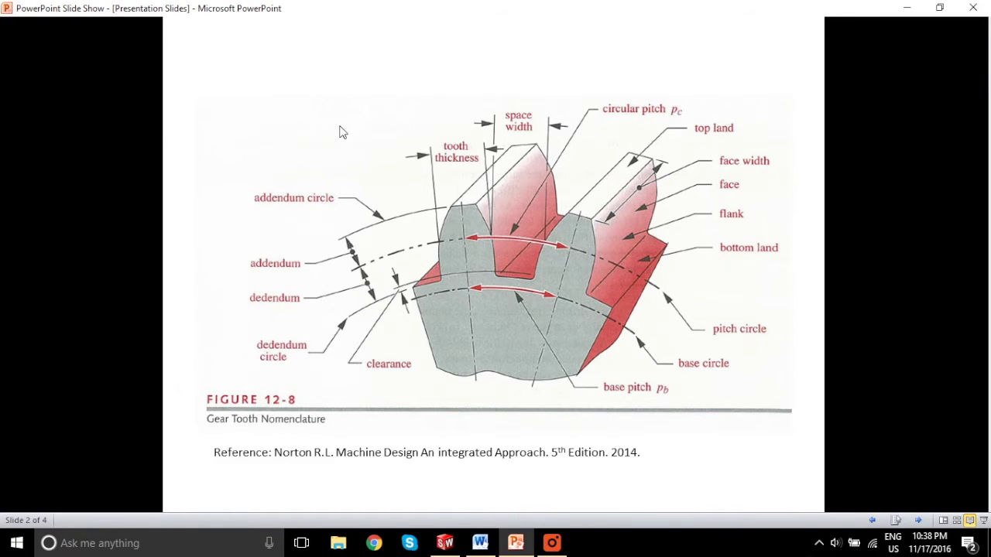
click(444, 543)
click(244, 11)
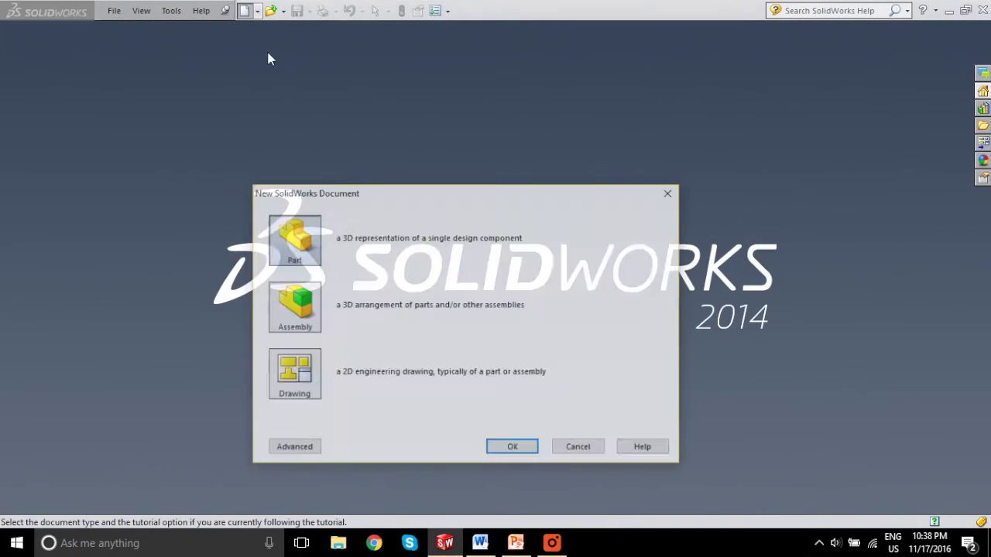
click(515, 456)
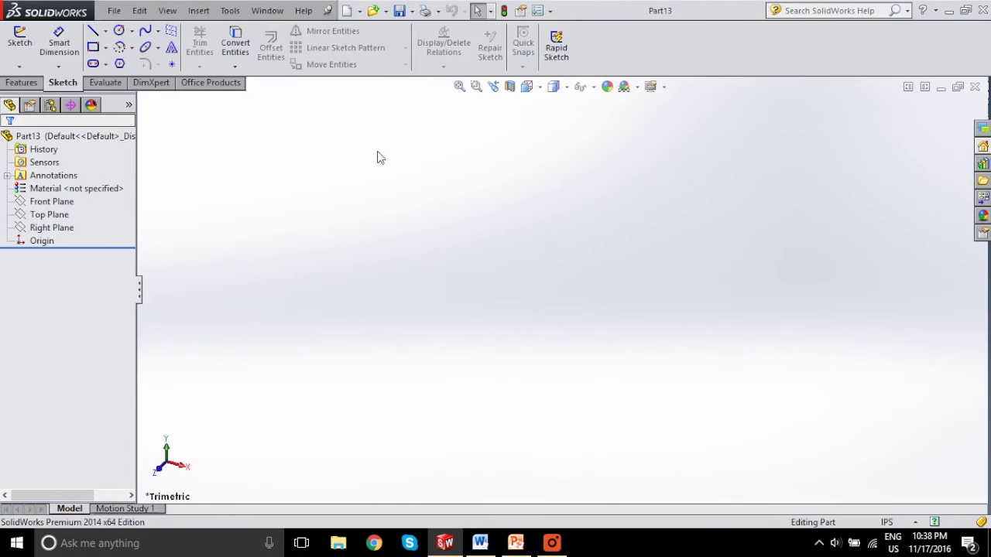
- Add a global variable "P" equal to 2 to the part's equations, with the comment "Diametric Pitch"
click(230, 11)
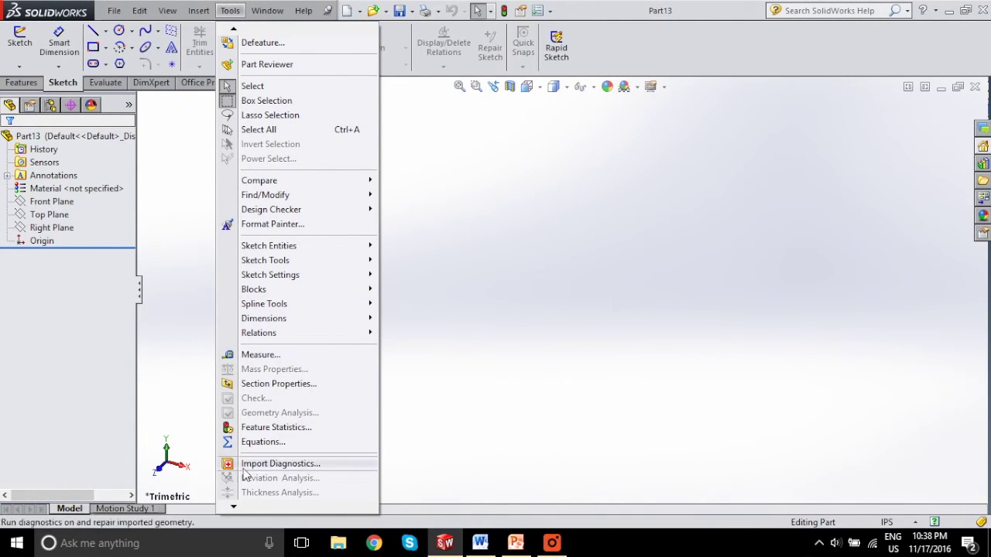
click(257, 442)
click(425, 86)
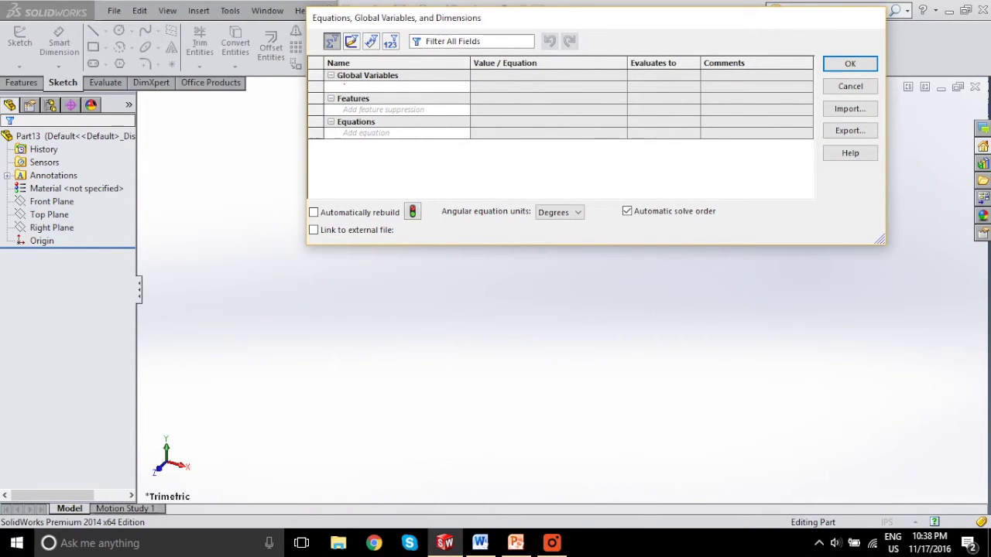
text(P)
key(Tab)
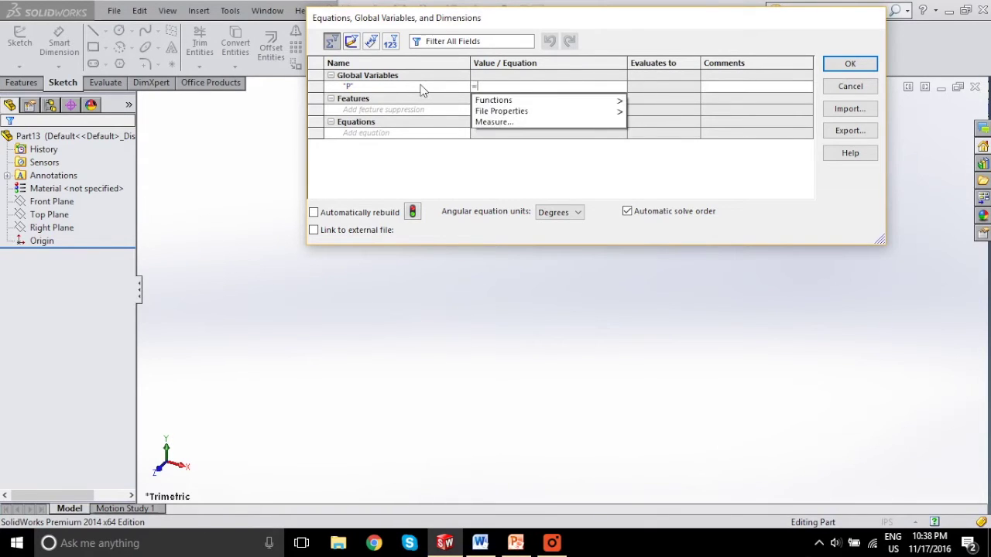
text(2)
key(Tab)
text(D)
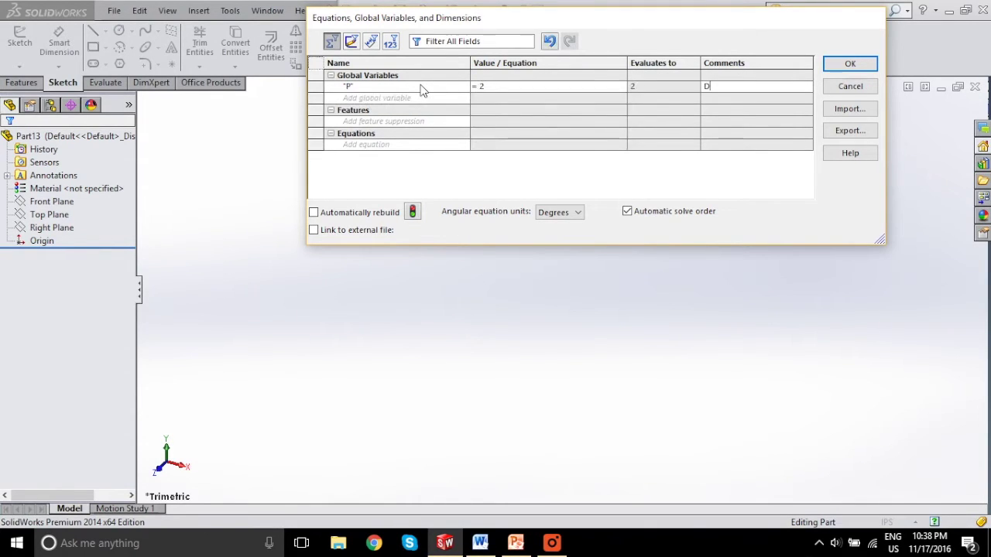
text(iametric Pitch)
key(Return)
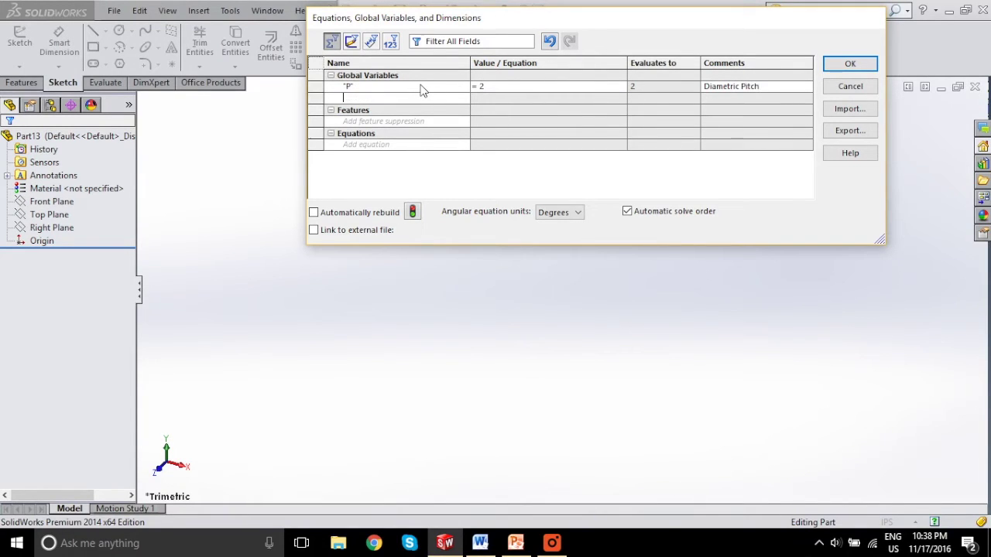
- Add a global variable "N" equal to 18, with the comment "Number of Teeth"
text("N")
key(Tab)
text(18)
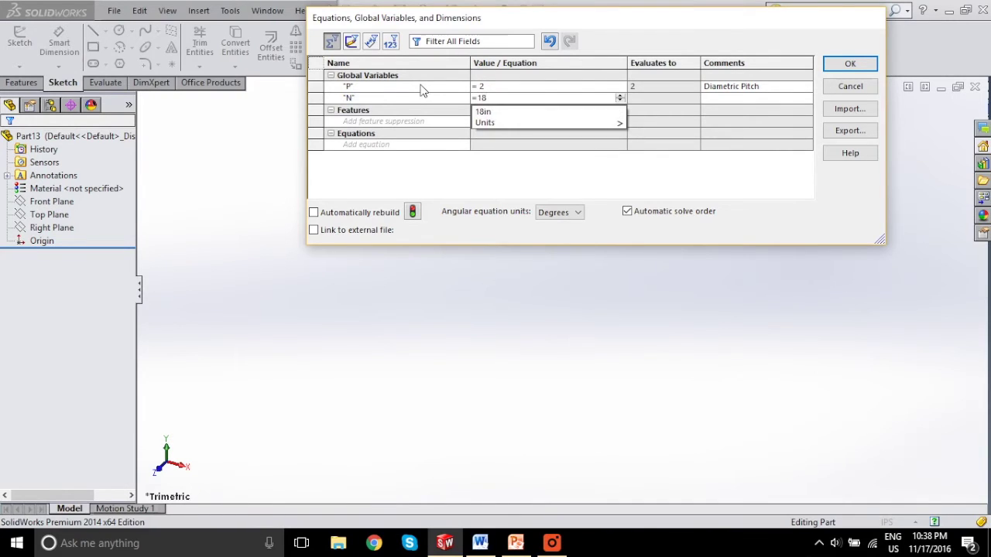
key(Tab)
text(Number of Teeth)
key(Tab)
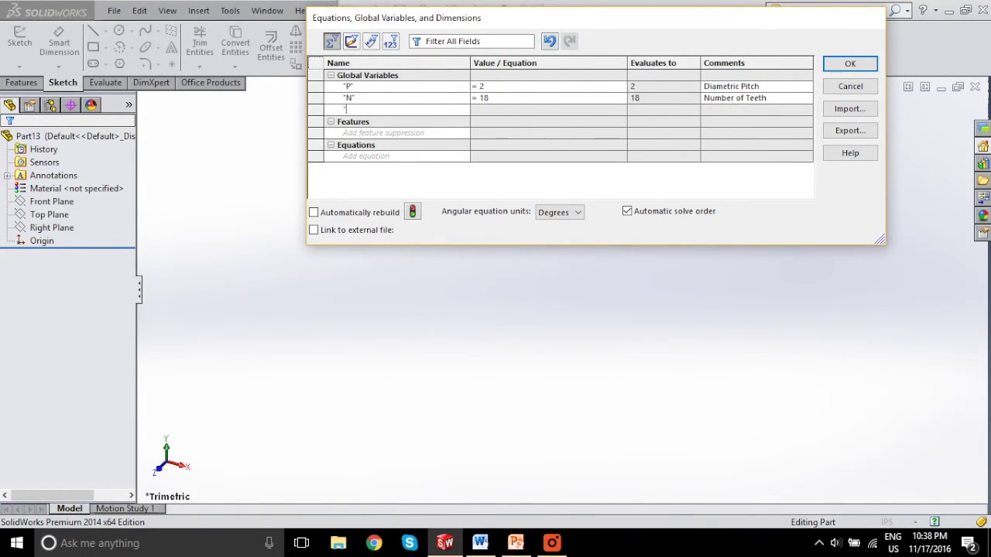
- Add a global variable "phi" equal to 20, with the comment "Pressure Angle"
text(phi)
key(Tab)
text(20)
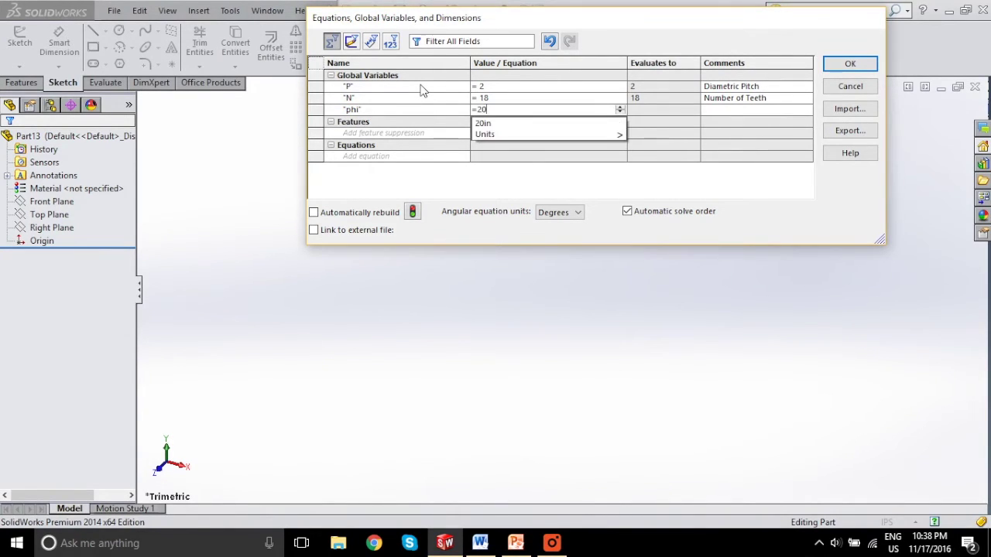
key(Tab)
text(Pressure Angle)
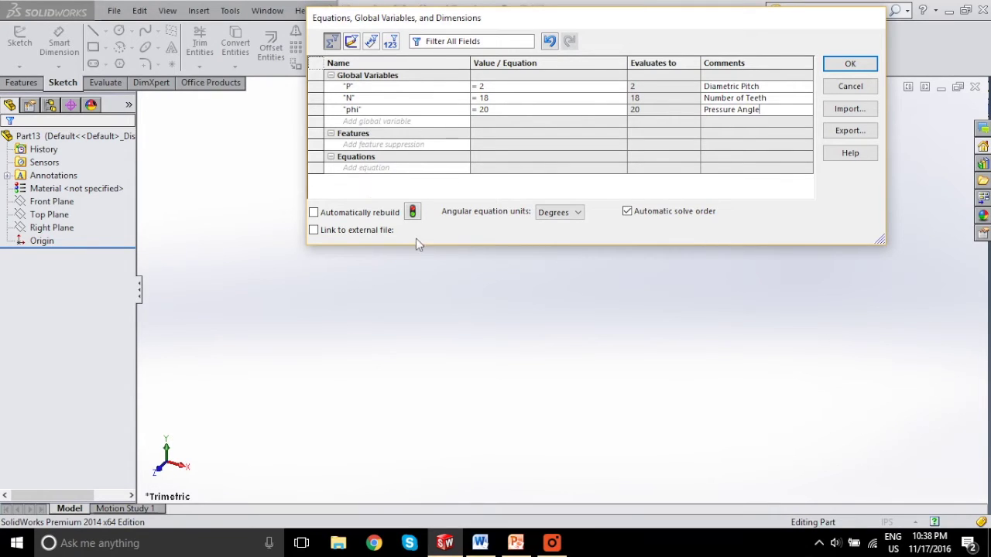
- Review the gear nomenclature and Global Variables slides in PowerPoint, and return to the equations in SolidWorks
click(516, 543)
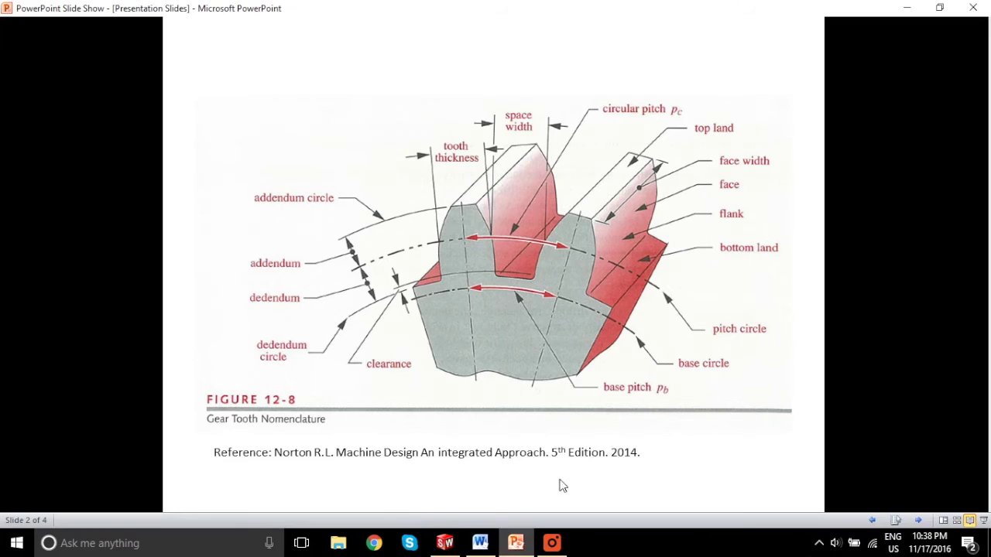
click(573, 298)
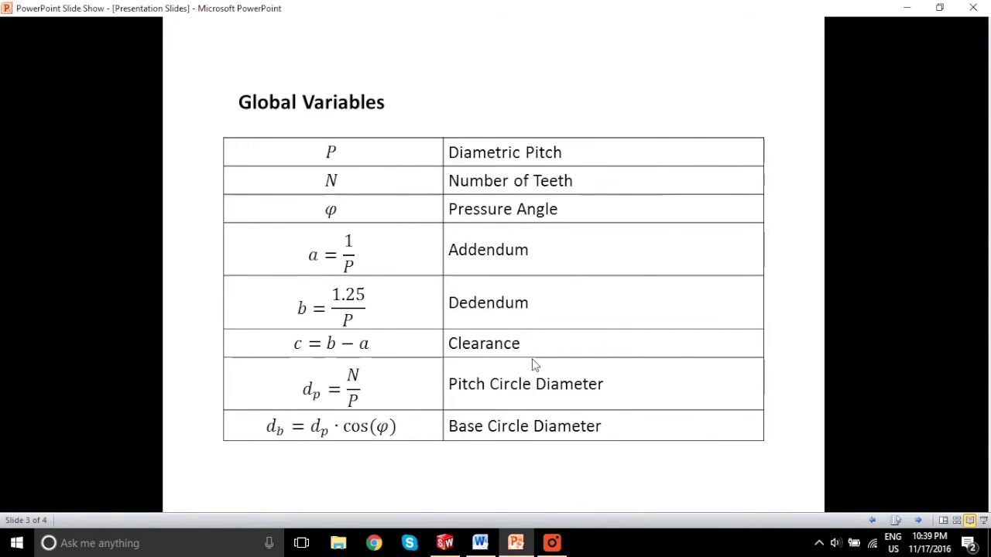
key(Left)
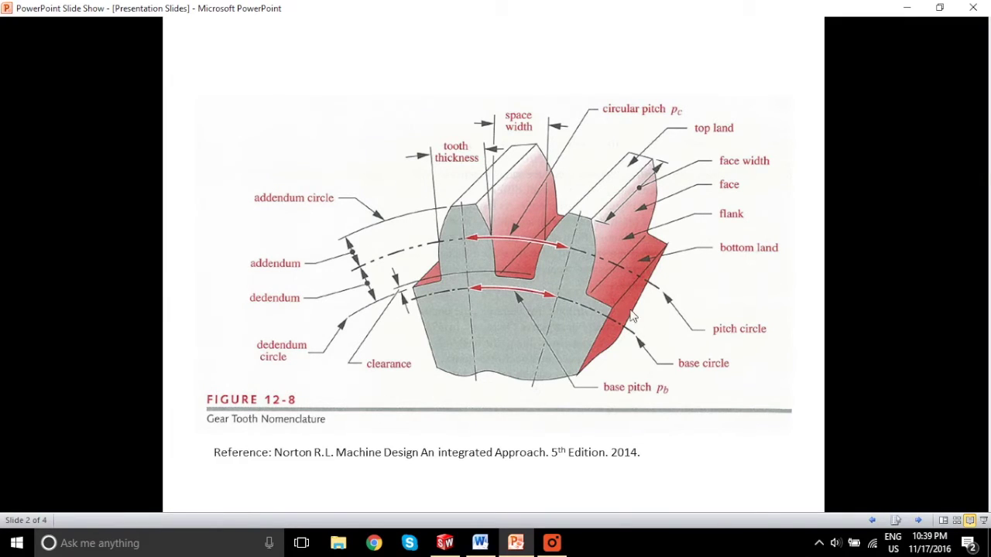
click(444, 543)
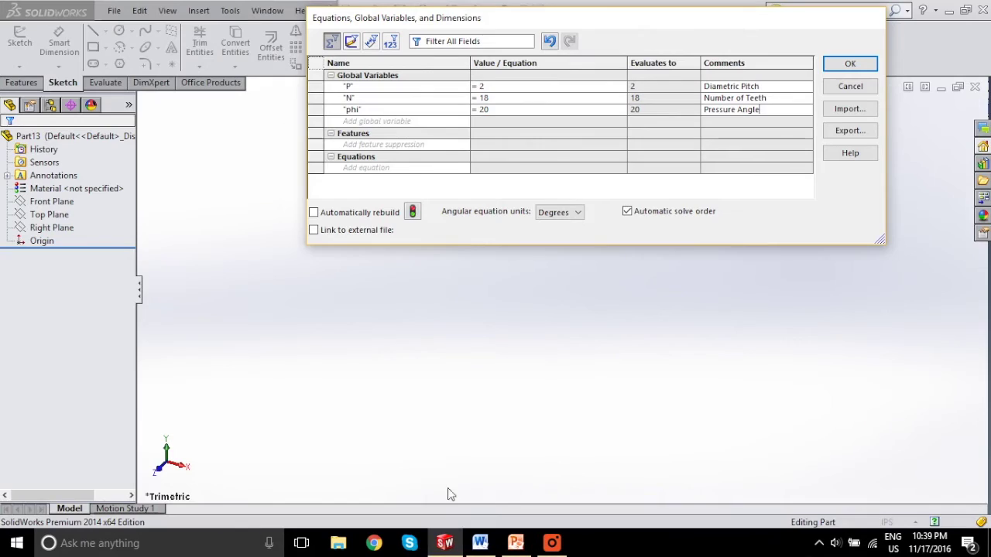
- Add the global variables "a" = 1/"P", "b" = 1.25/"P", "c" = "b"-"a", "dp" = "N"/"P" and "db" = "dp"*cos("phi"), and accept the equations
click(383, 122)
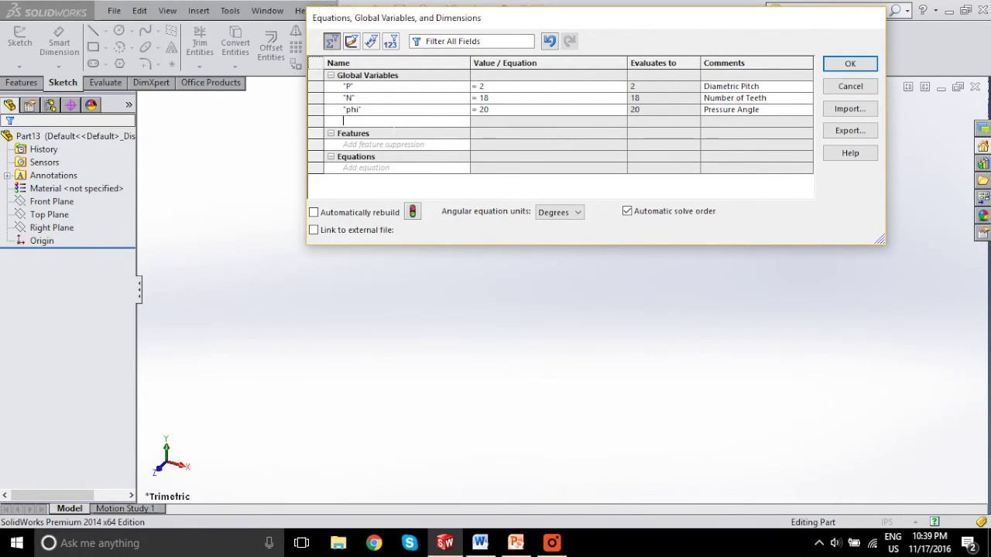
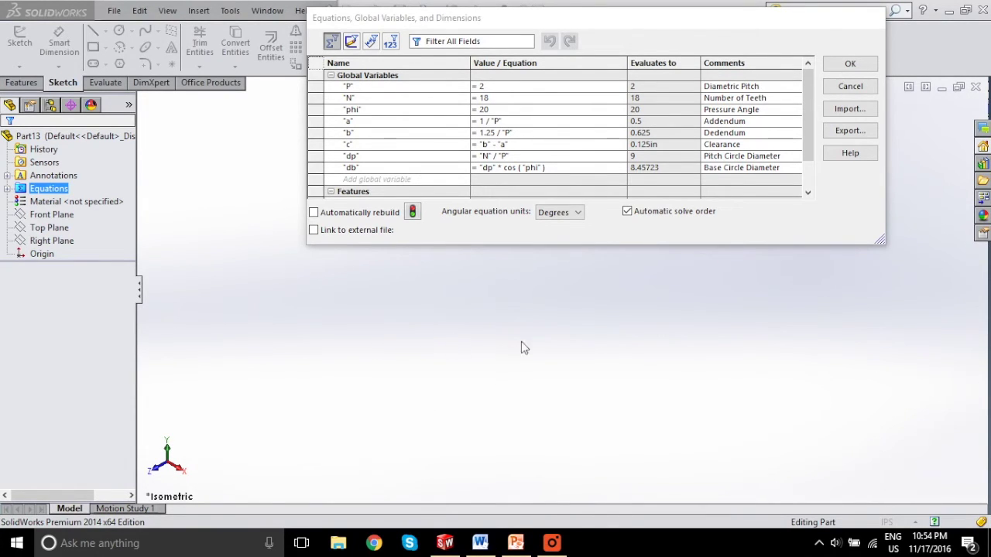
click(815, 87)
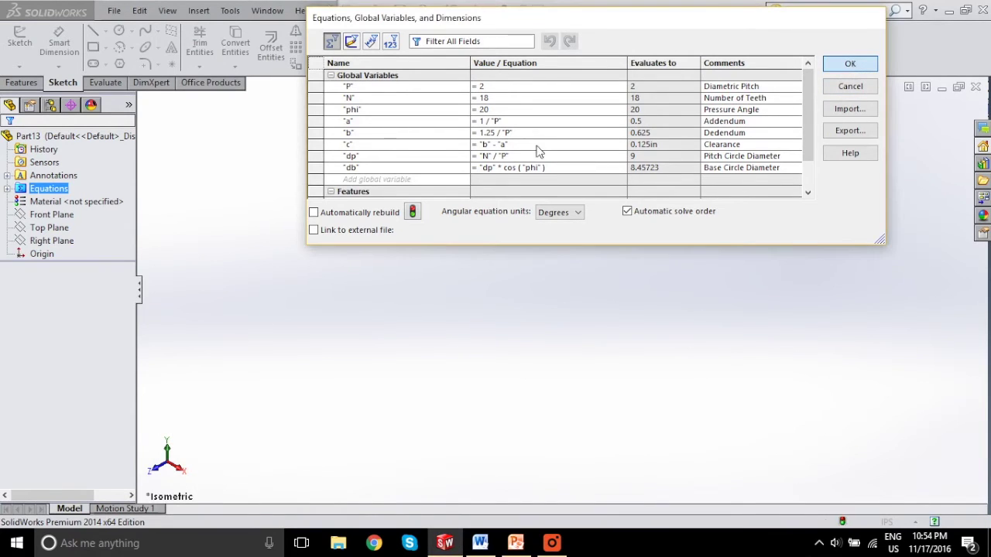
key(Return)
- Sketch a circle about 4.41 in in diameter on the Front Plane, centred on the origin
right_click(44, 215)
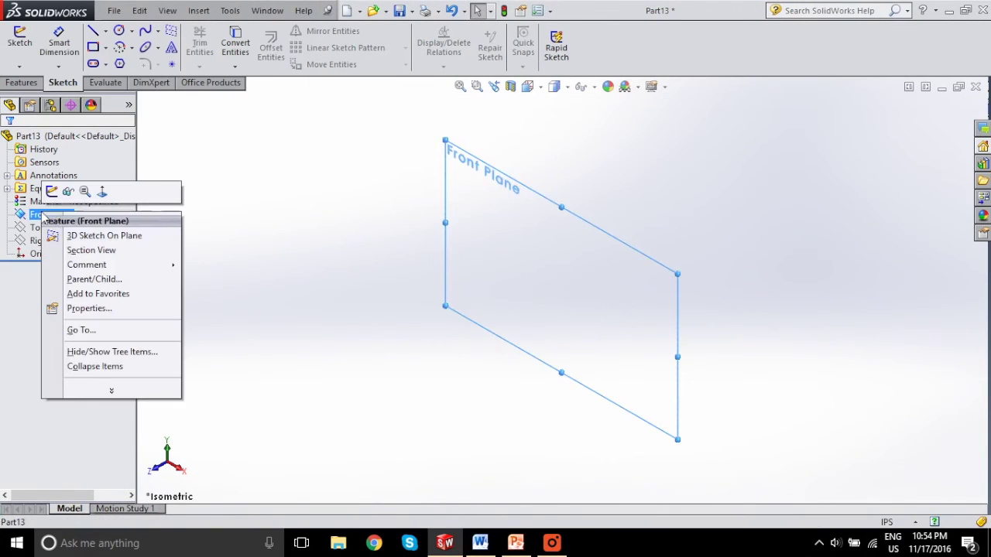
click(102, 192)
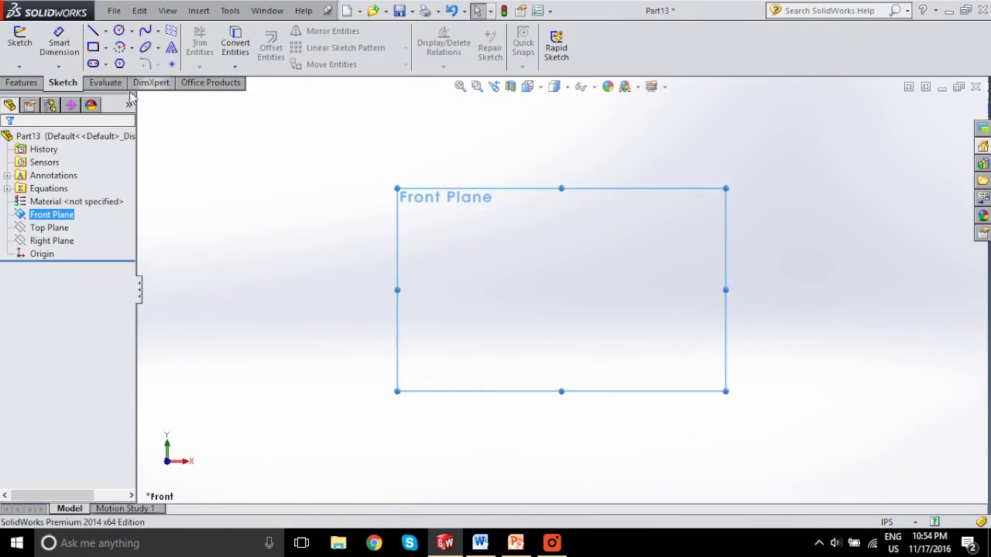
click(118, 30)
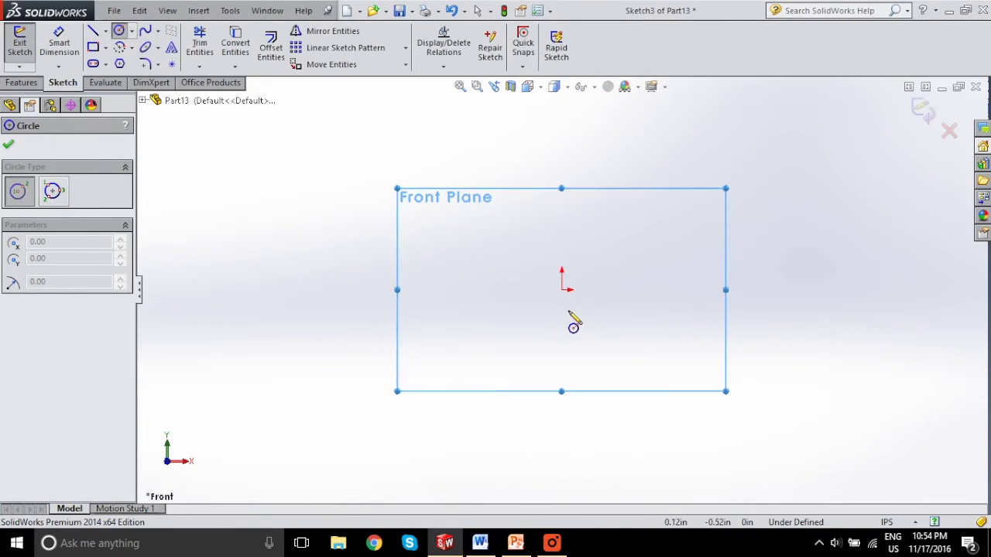
click(563, 291)
click(664, 290)
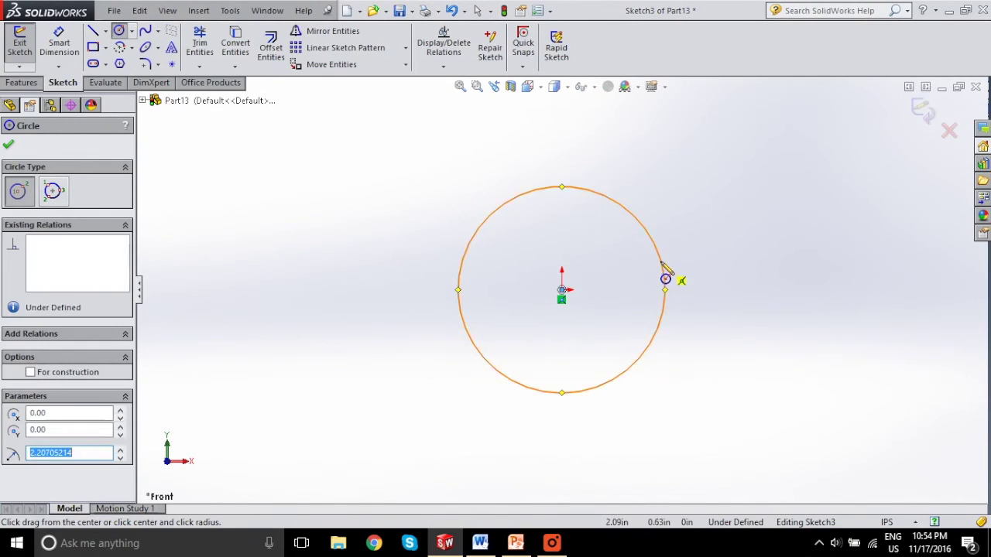
- Dimension the circle's diameter with Smart Dimension, placing the dimension beside the circle and keeping the drawn size
click(58, 45)
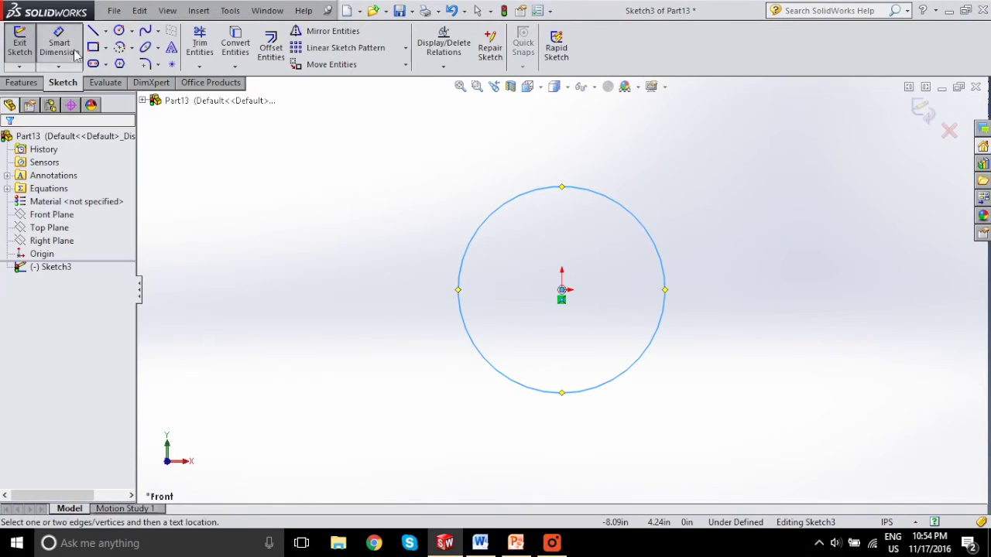
click(460, 272)
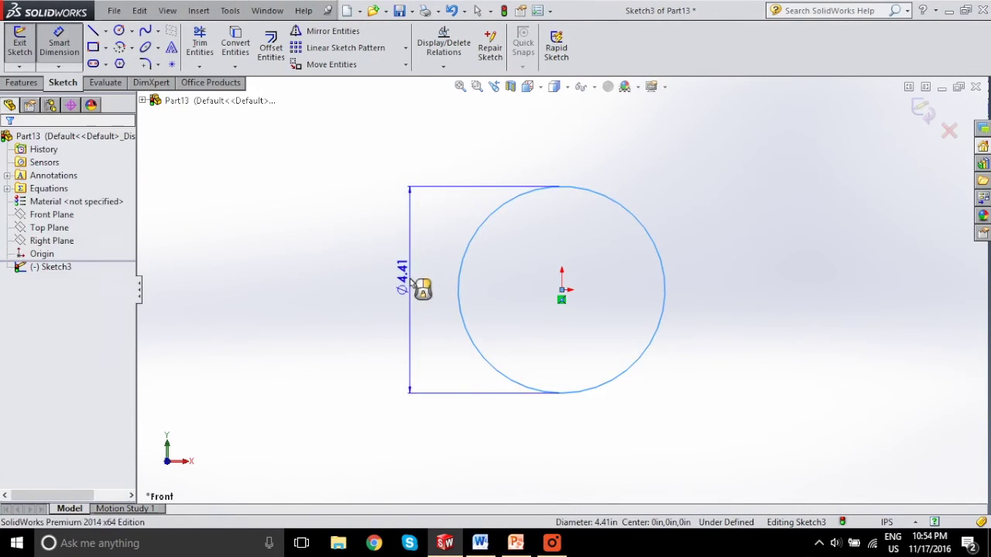
click(438, 267)
click(354, 263)
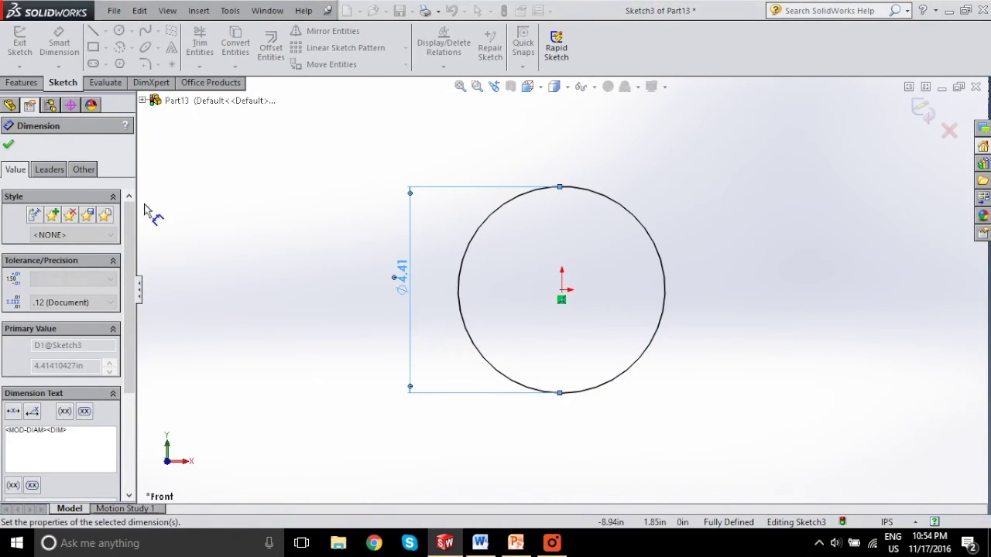
click(8, 144)
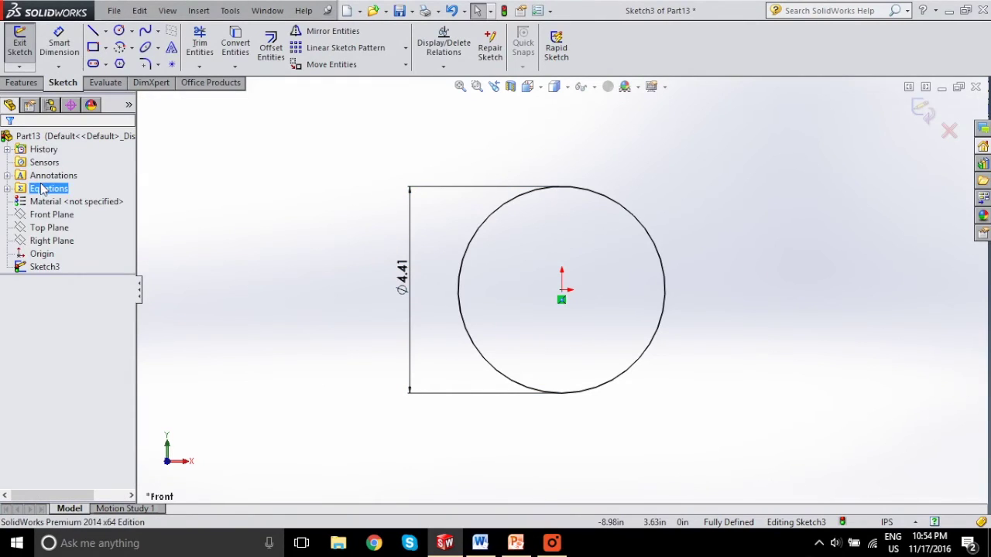
- Add an equation that sets the circle's diameter "D1@Sketch3" to "dp" + (2*"a")
right_click(72, 189)
click(92, 193)
scroll(439, 194, down, 1)
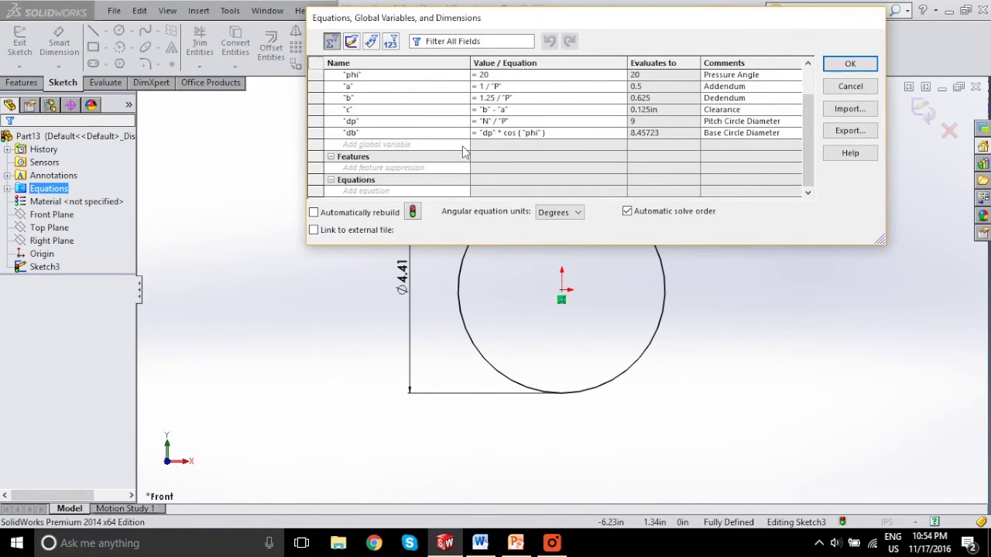
click(371, 192)
click(401, 277)
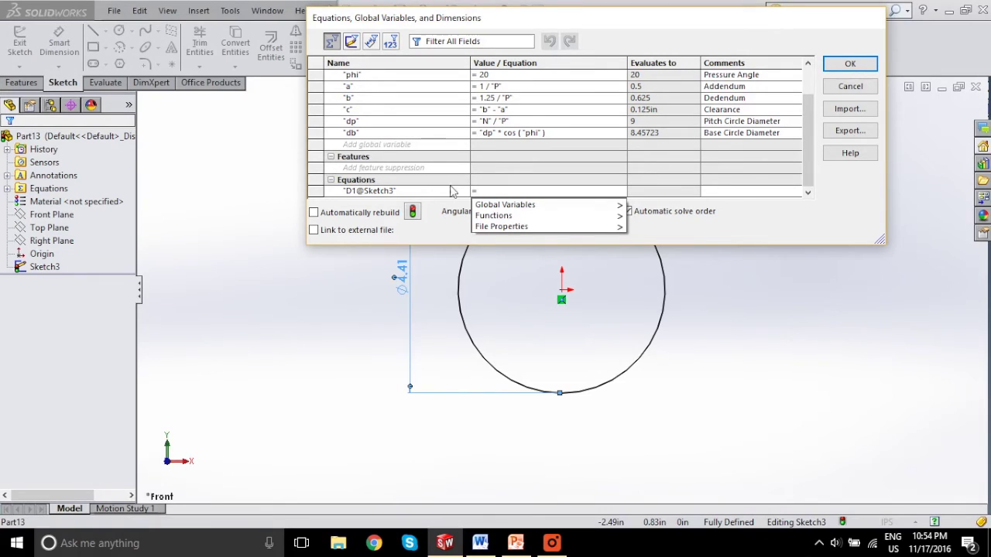
click(352, 121)
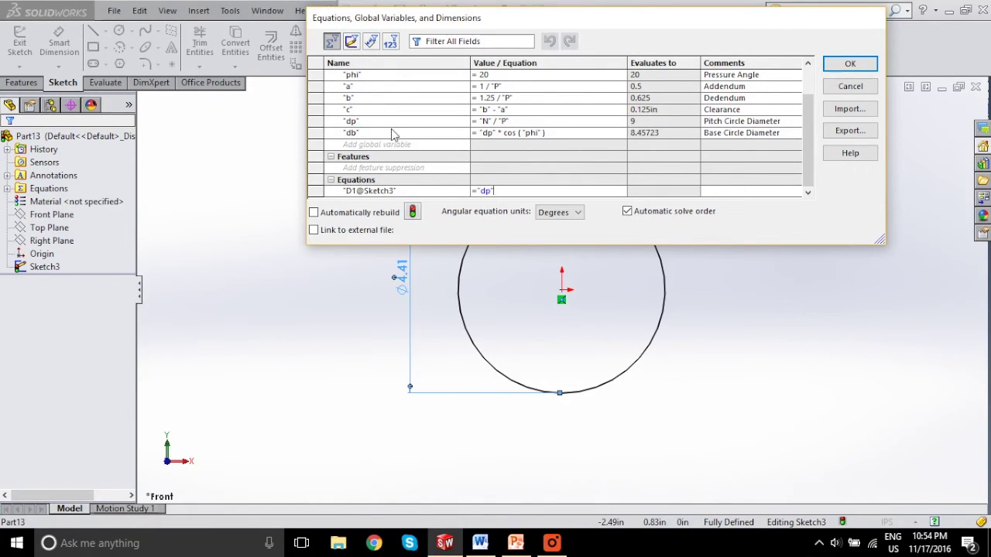
text(+ (2*"a"))
- Give the circle diameter equation the comment "Addendum Circle Diameter" and accept the equations
key(Tab)
text(Ad)
text(en)
key(BackSpace)
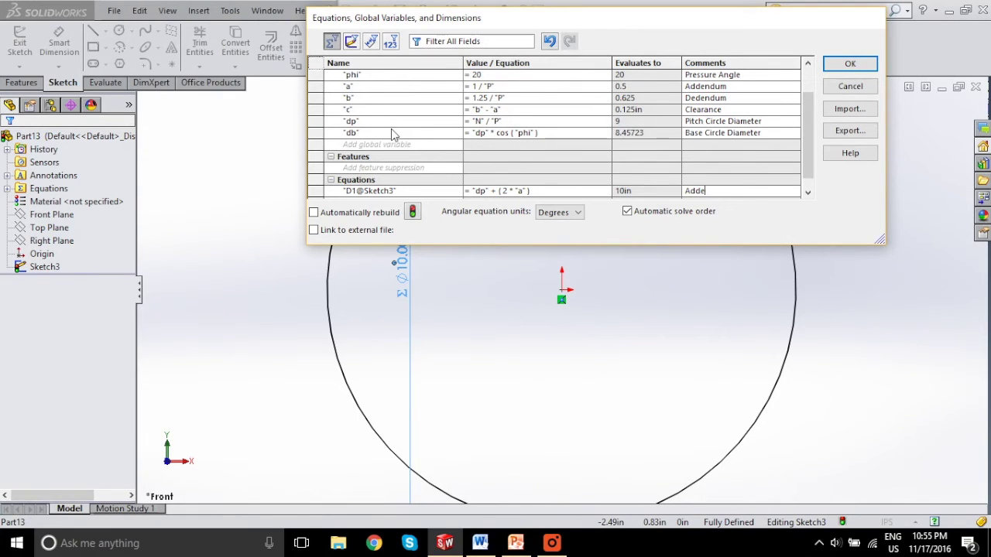
text(ndum Circle Diameter)
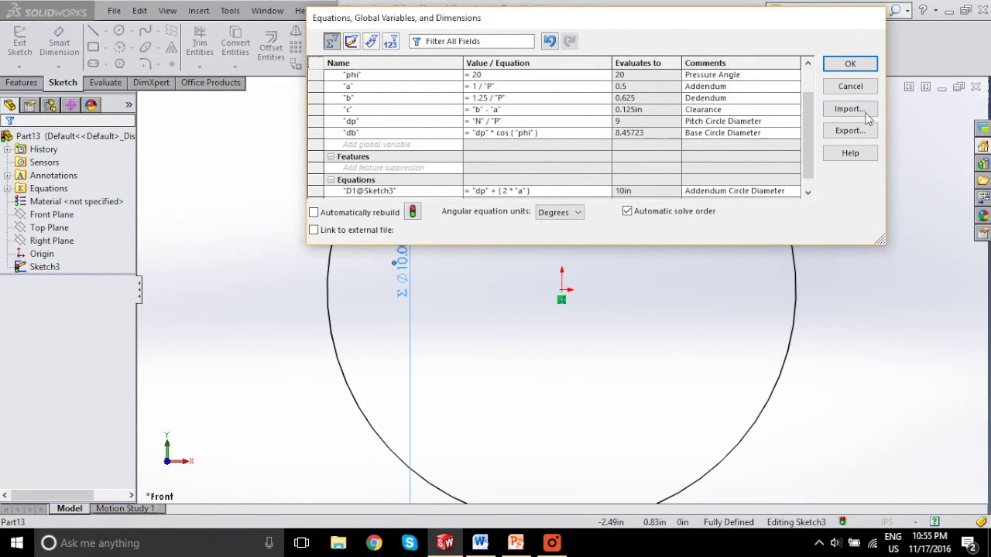
click(850, 63)
- Move the diameter dimension outside the circle and extrude the sketch as a blind boss 1.50 in deep
scroll(523, 286, down, 3)
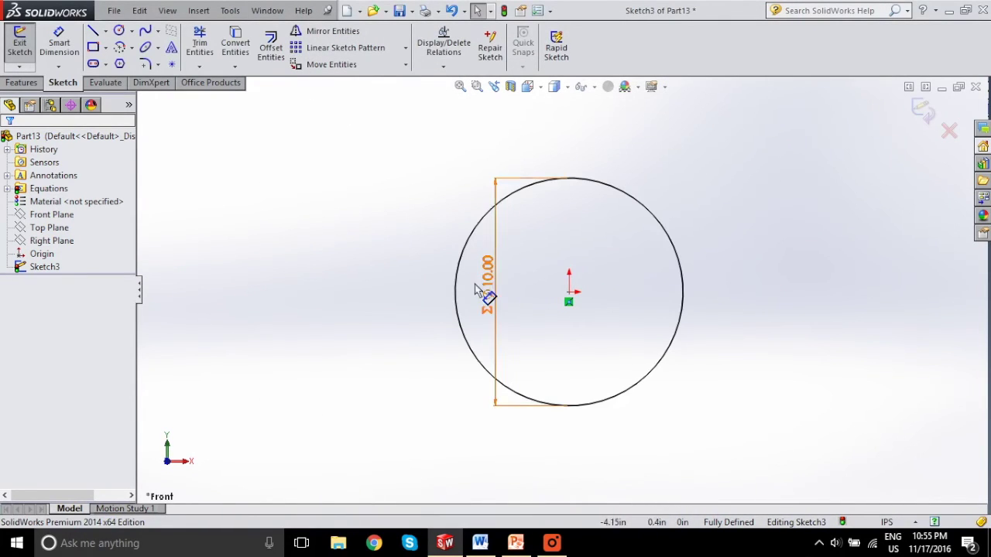
drag(472, 286, 422, 288)
click(22, 82)
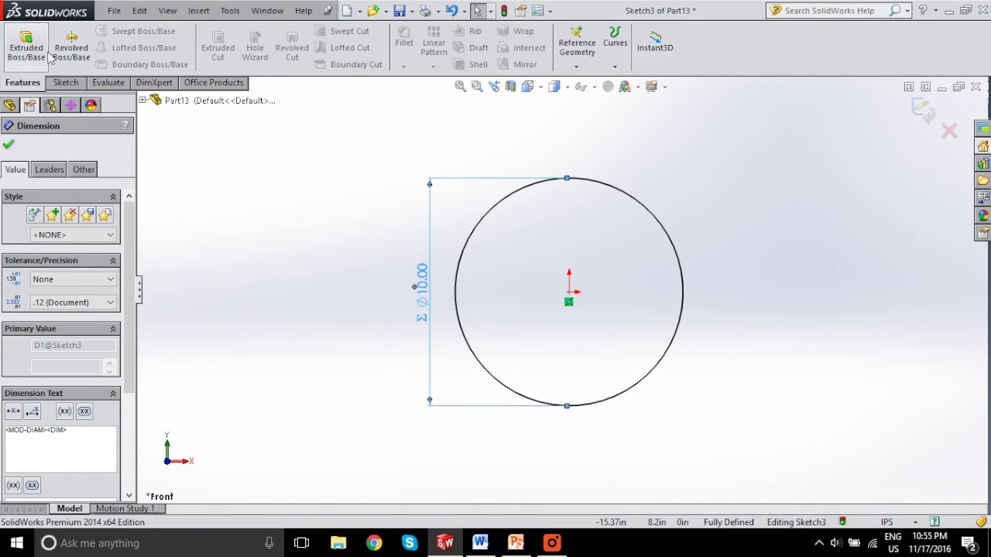
click(26, 48)
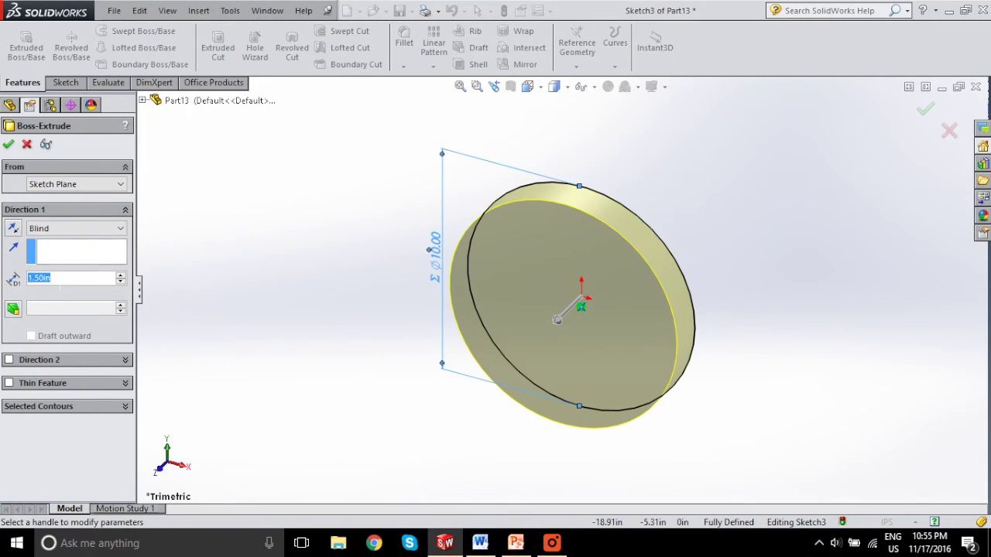
click(51, 277)
click(9, 145)
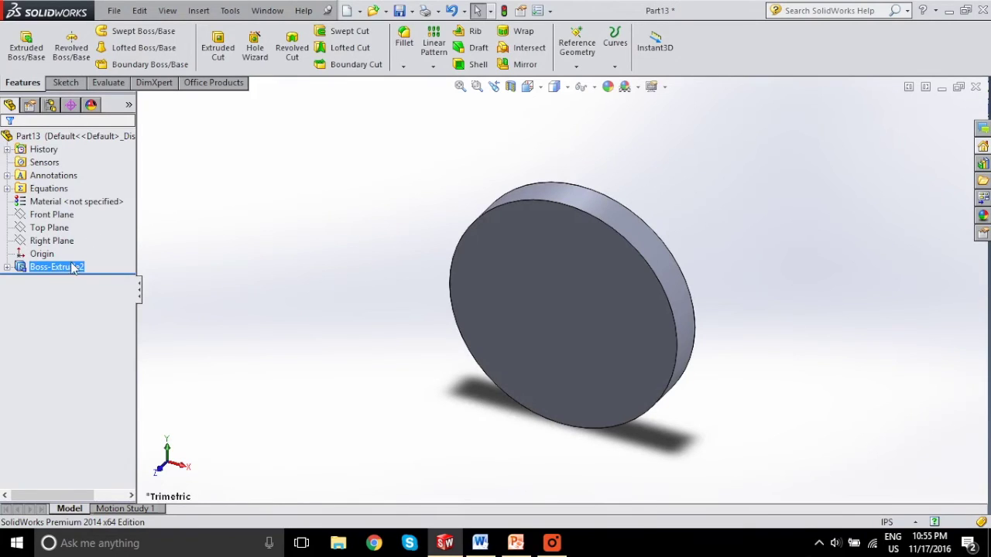
- Sketch three concentric circles about 8.99, 7.04 and 5.32 in in diameter on the disc's front face, centred on the origin
click(64, 82)
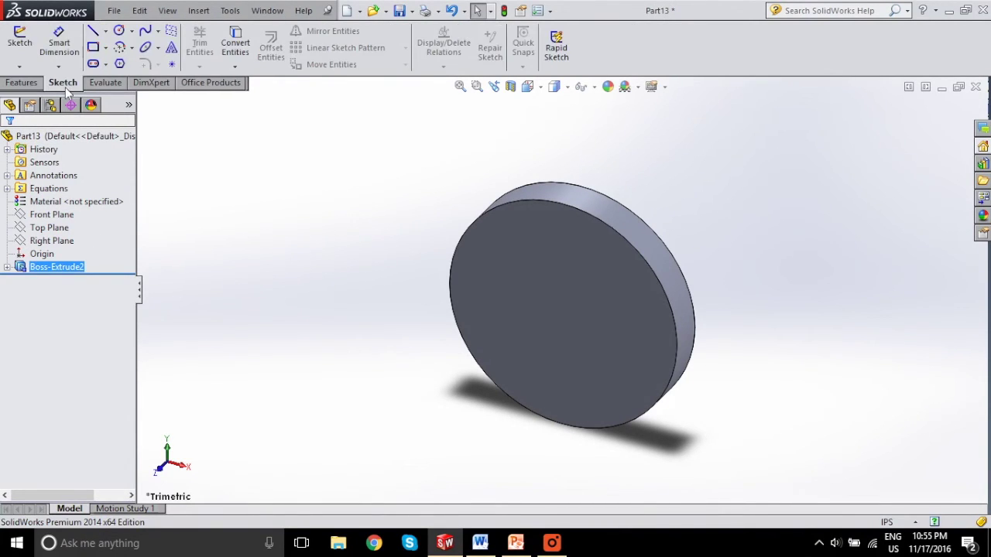
click(118, 31)
click(577, 298)
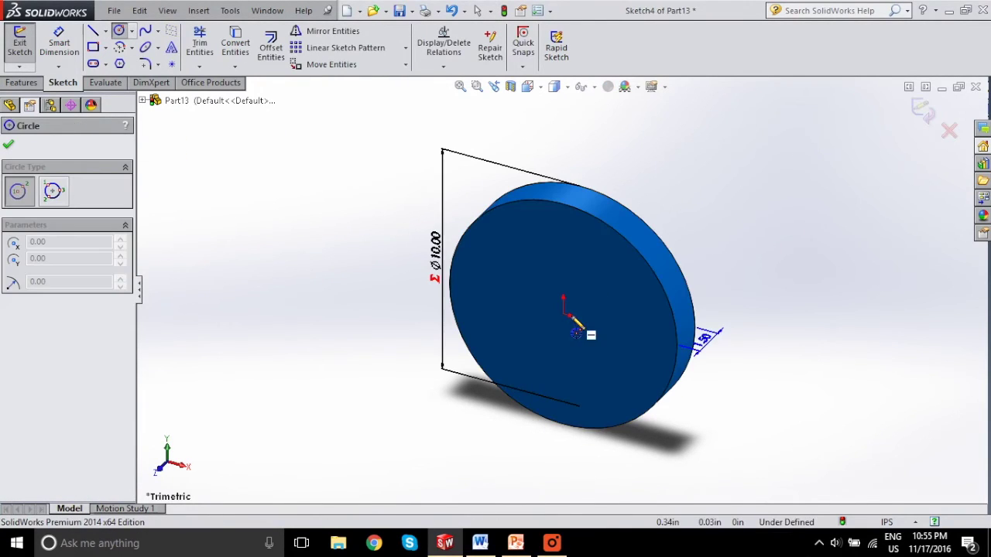
click(568, 312)
click(641, 274)
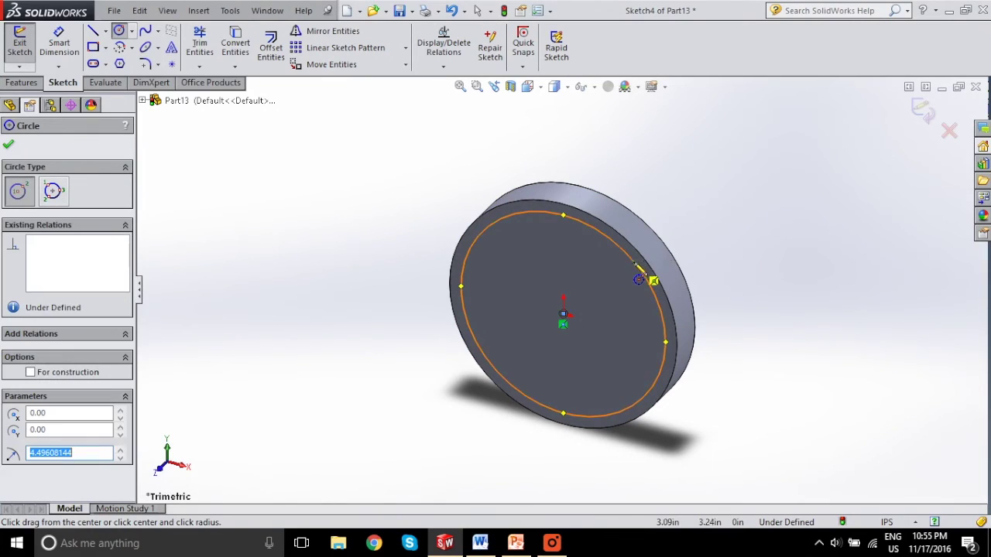
click(564, 314)
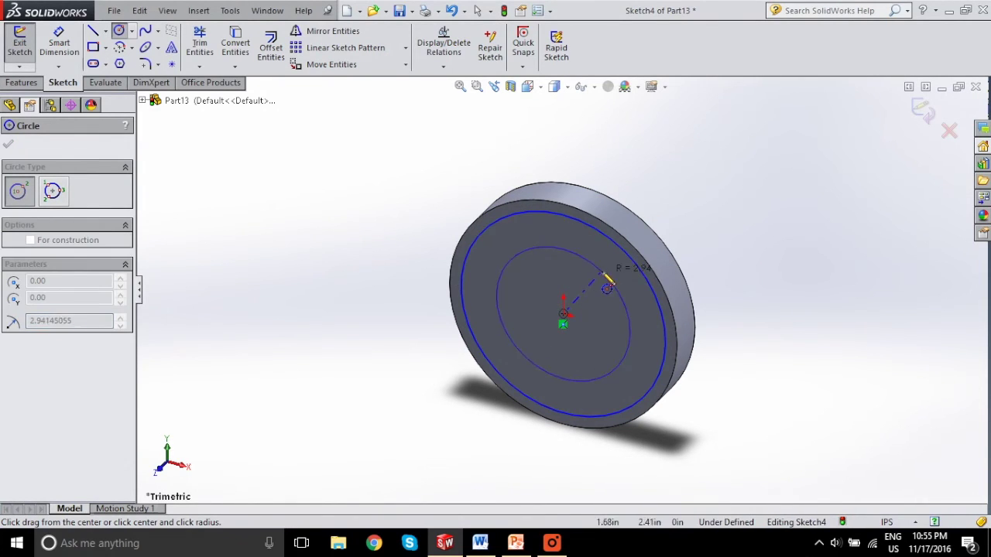
click(626, 271)
click(563, 314)
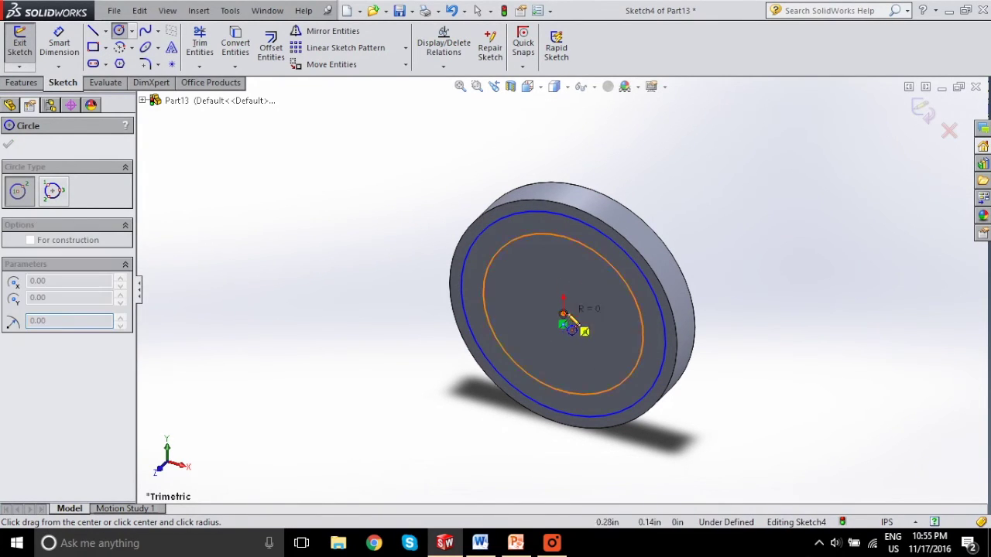
click(604, 261)
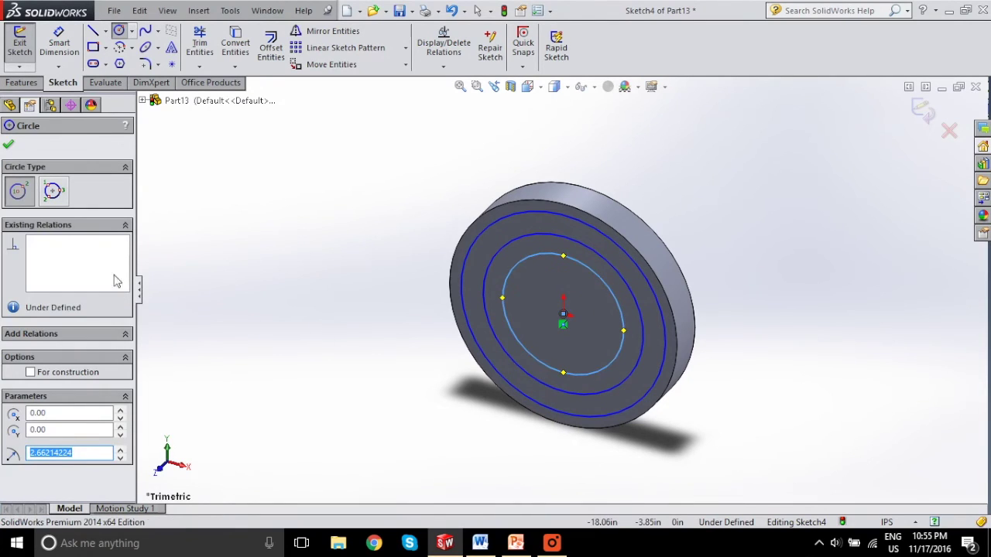
click(8, 144)
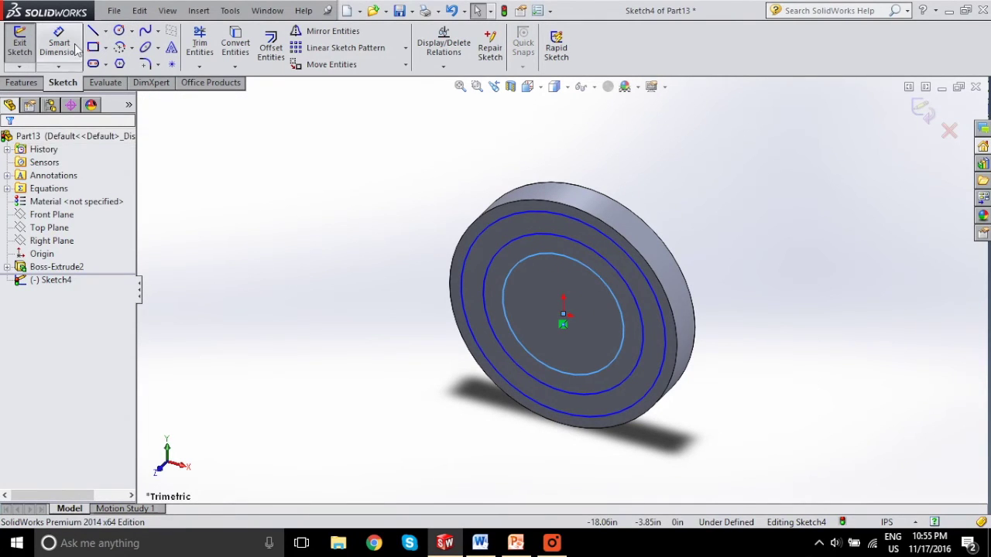
- Dimension the diameters of the three concentric circles from the outermost to the innermost, keeping their drawn sizes
right_click(53, 279)
click(80, 256)
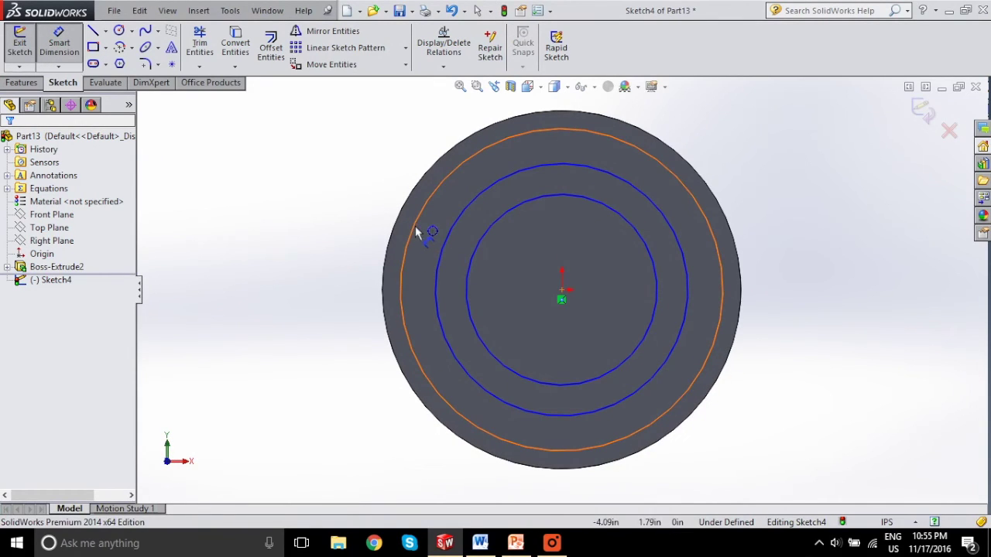
click(419, 229)
click(249, 281)
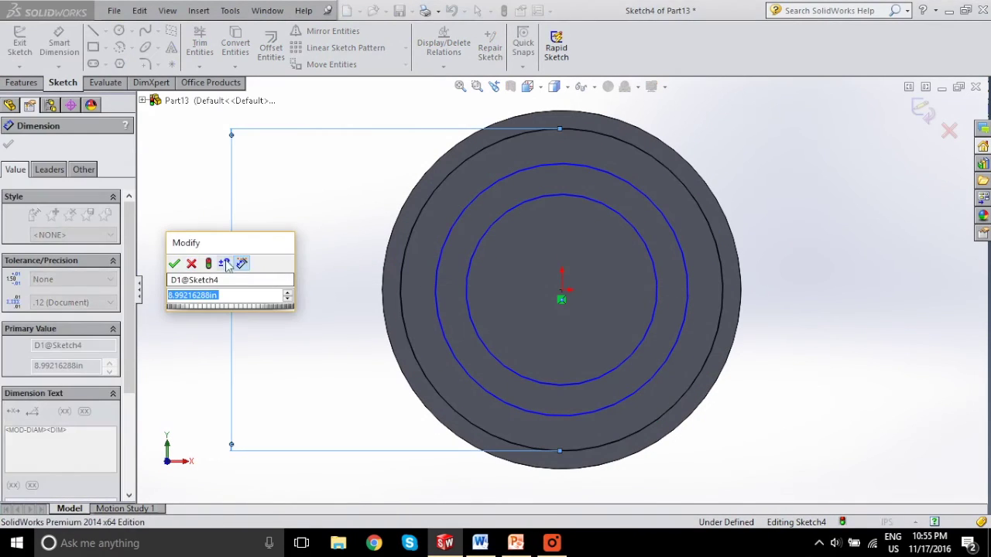
click(173, 261)
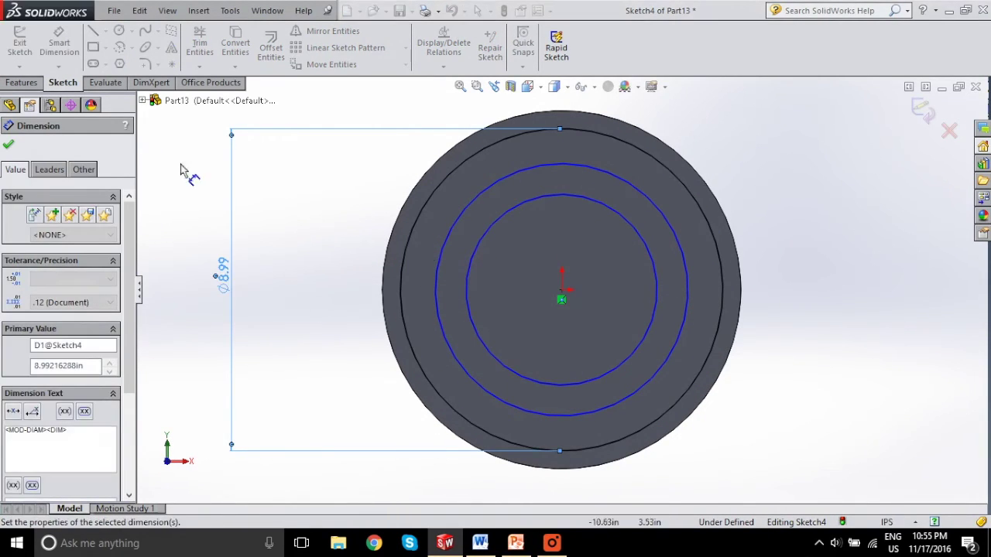
click(437, 287)
click(275, 302)
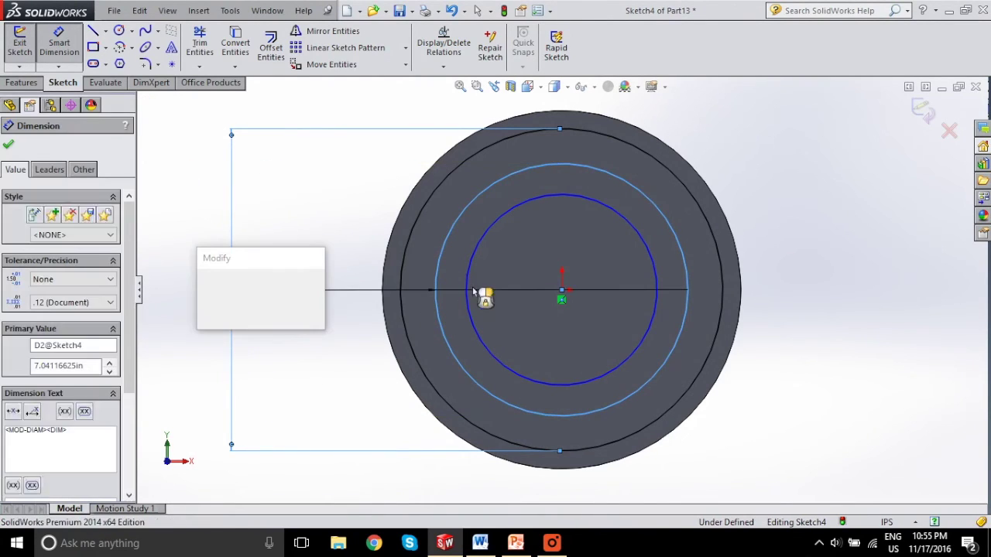
click(204, 276)
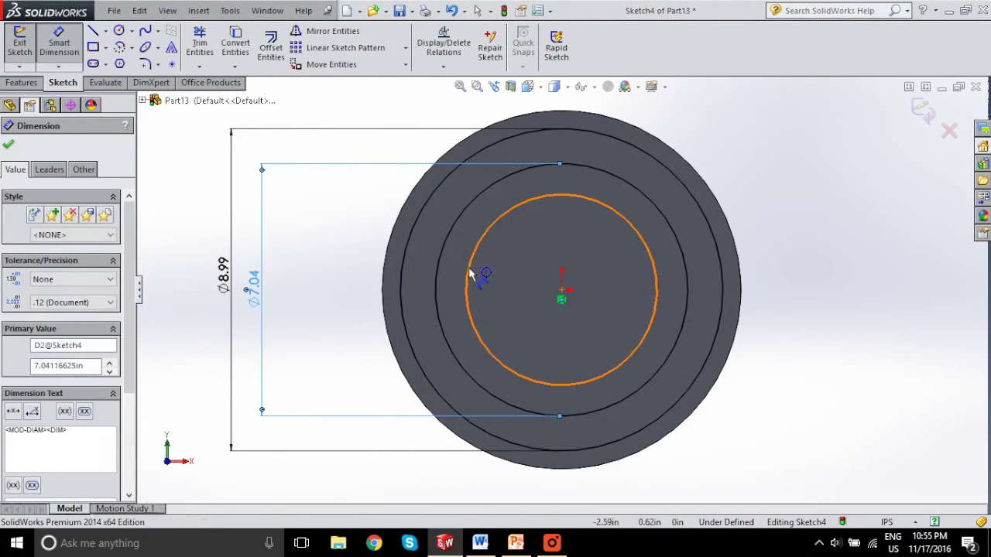
click(470, 272)
click(301, 288)
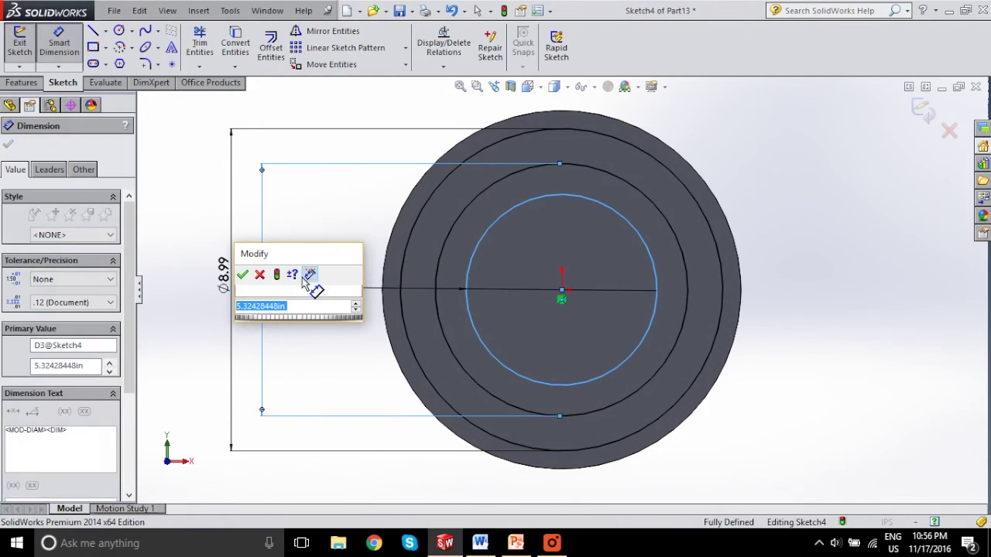
click(246, 275)
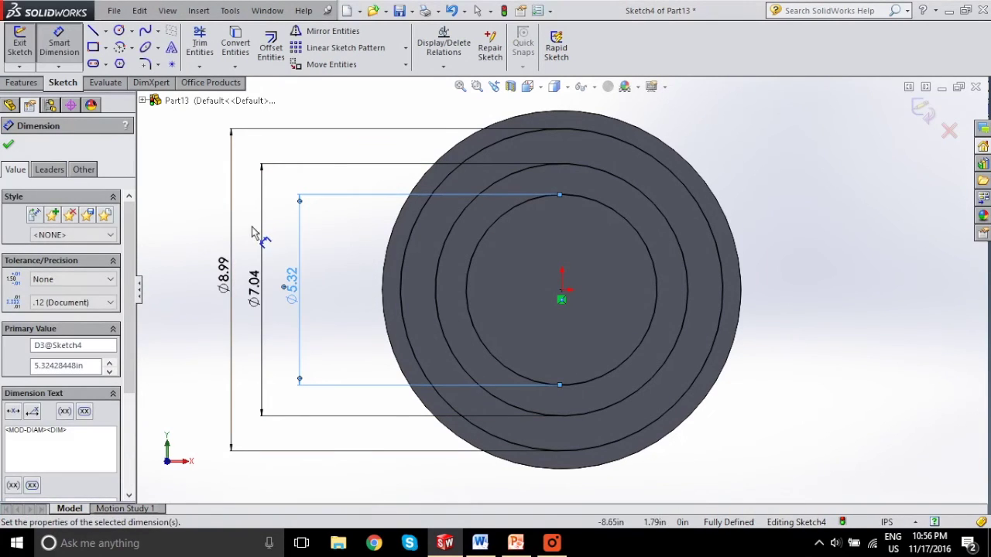
click(12, 146)
- Add an equation setting the outermost sketched circle's diameter to "dp", with the comment "Pitch Circle Diameter"
click(37, 188)
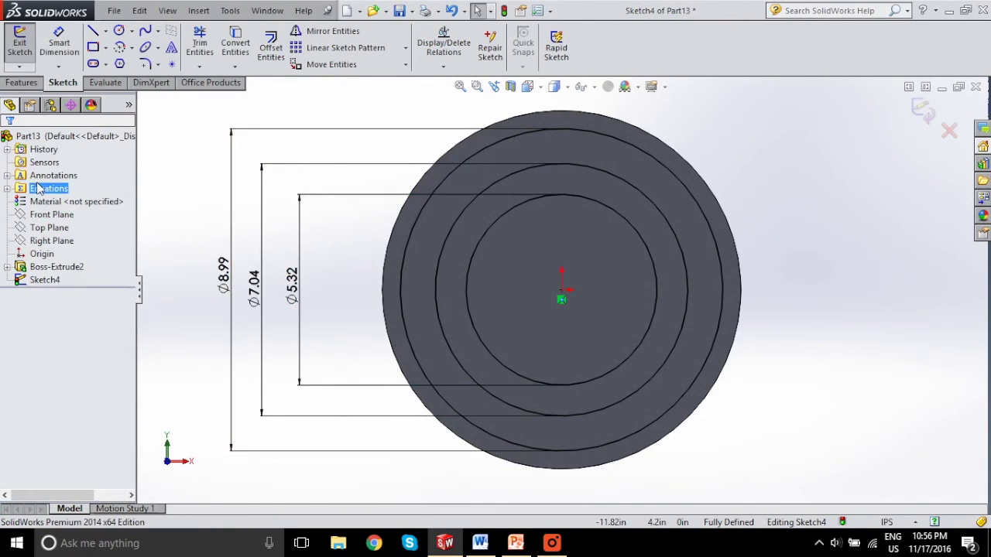
right_click(45, 190)
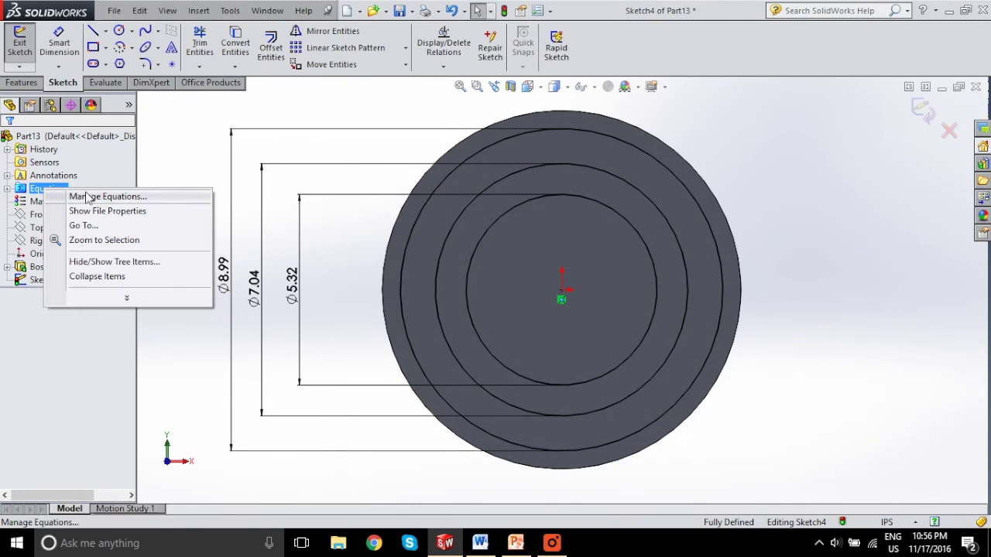
click(87, 197)
scroll(508, 162, down, 2)
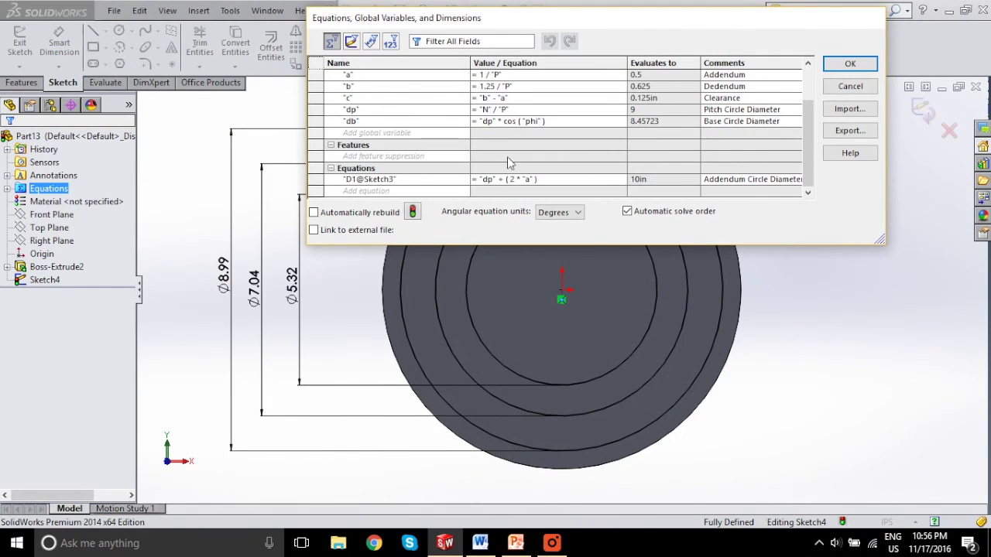
click(365, 191)
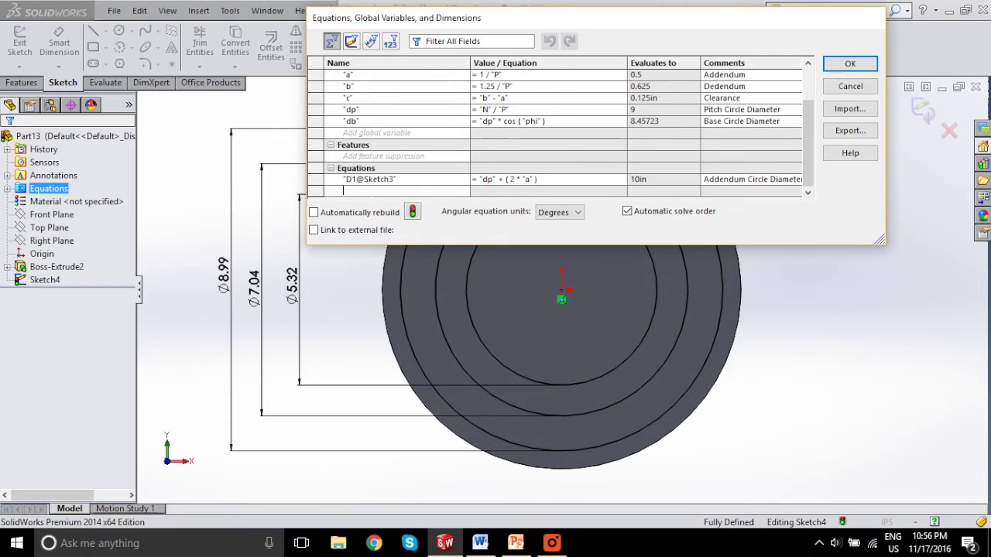
click(225, 281)
mouse_move(509, 208)
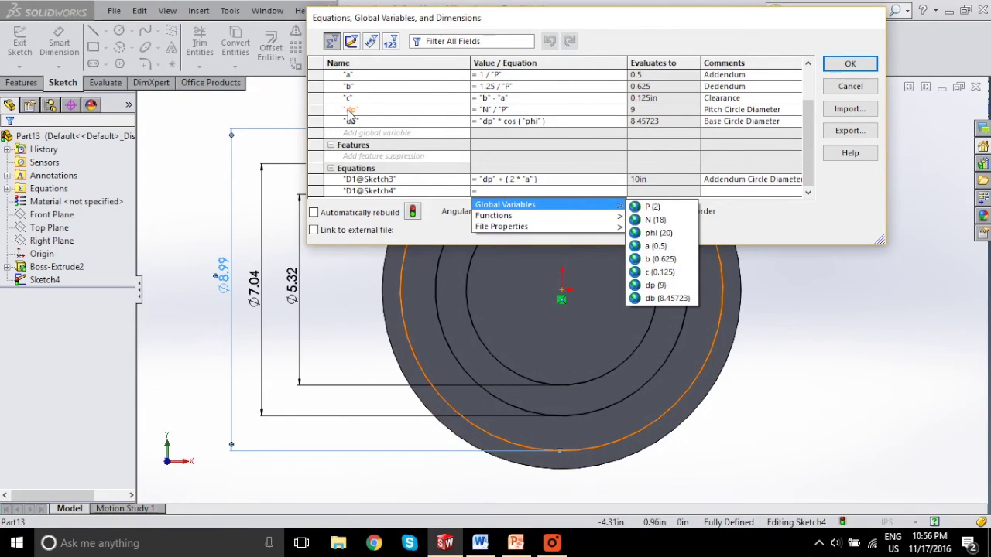
text("dp")
key(Tab)
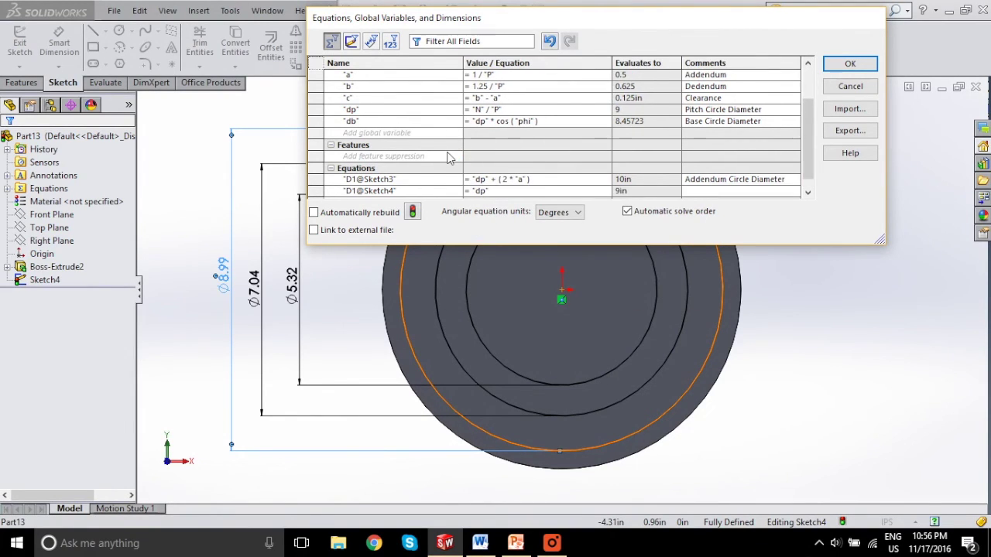
text(Pitch Circle Diameter)
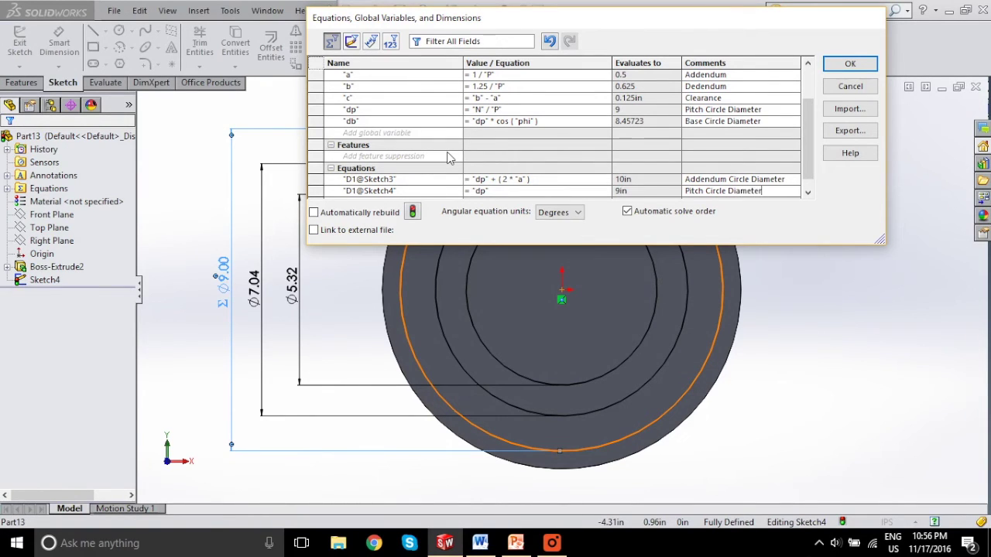
- Add an equation setting the middle circle's diameter to "db", with the comment "Base Circle Diameter"
scroll(500, 193, down, 1)
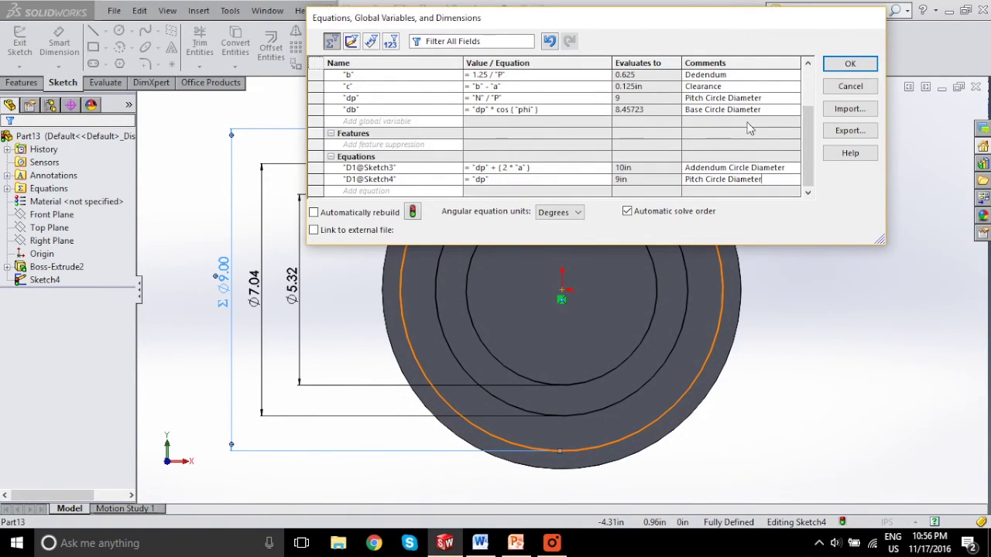
click(370, 190)
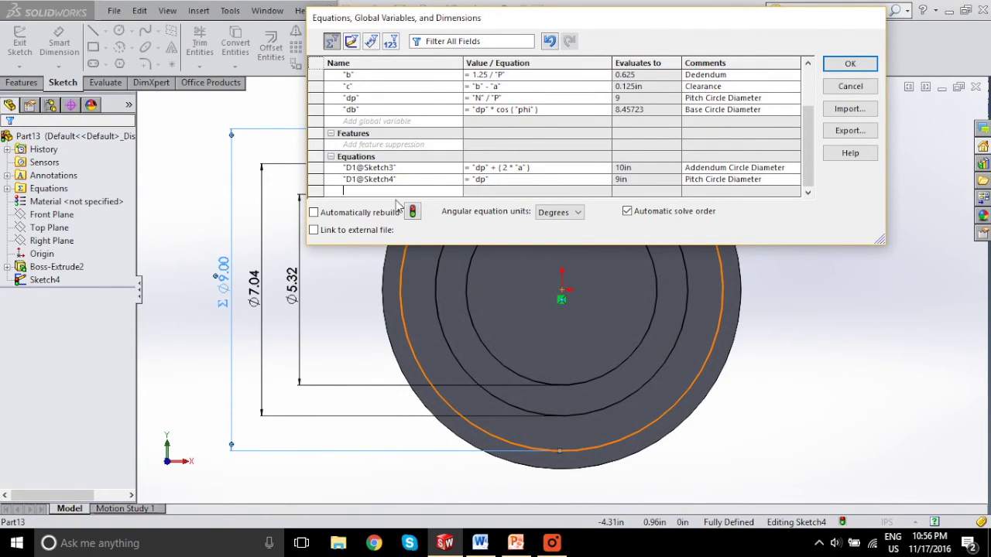
click(255, 288)
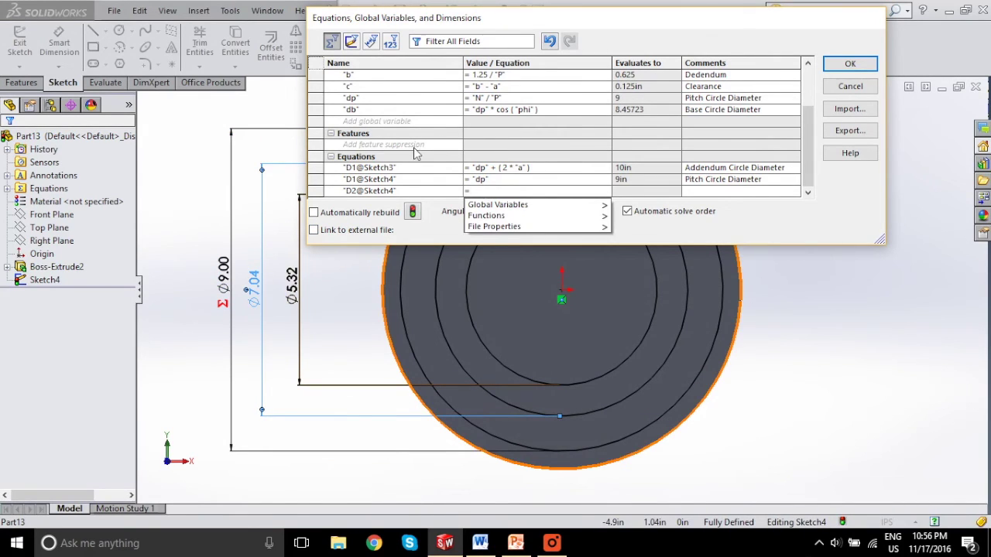
click(352, 111)
key(Tab)
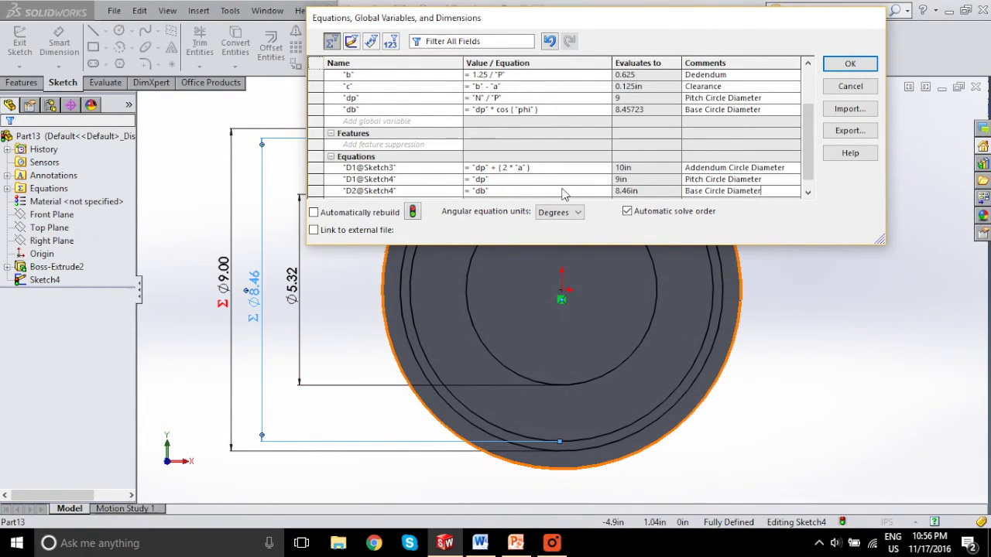
key(Tab)
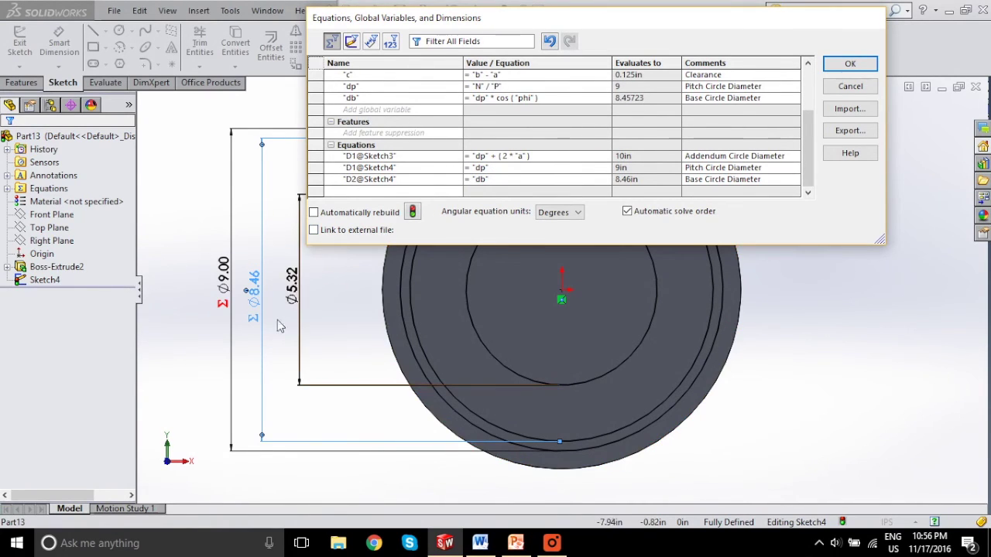
- Add an equation setting the innermost circle's diameter to "dp" - (2 * "b")
click(292, 296)
key(Down)
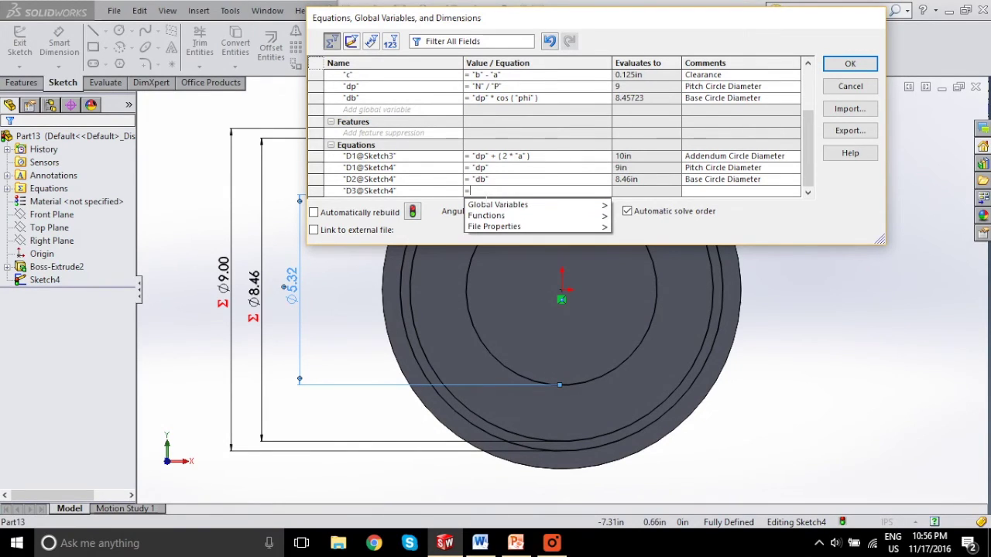
text(")
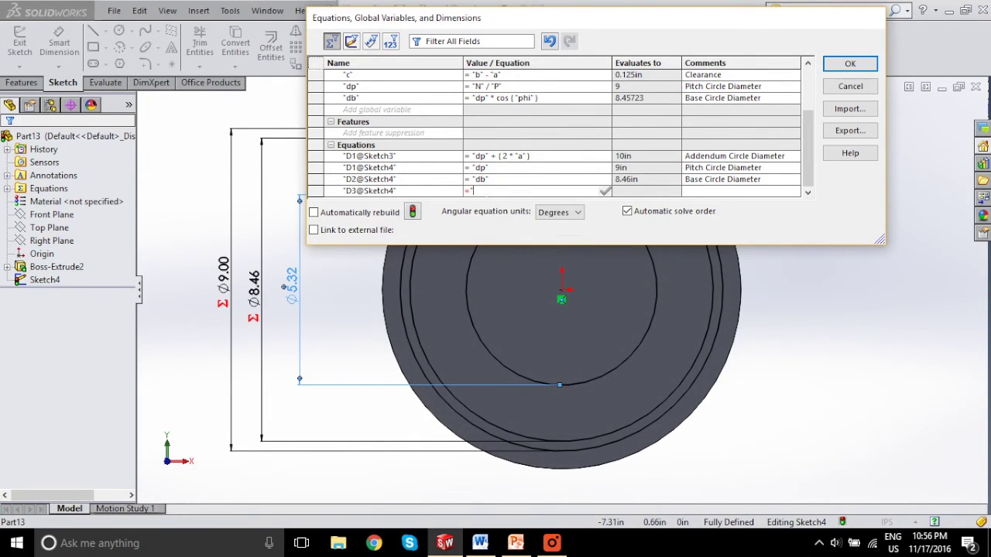
text(dp" -)
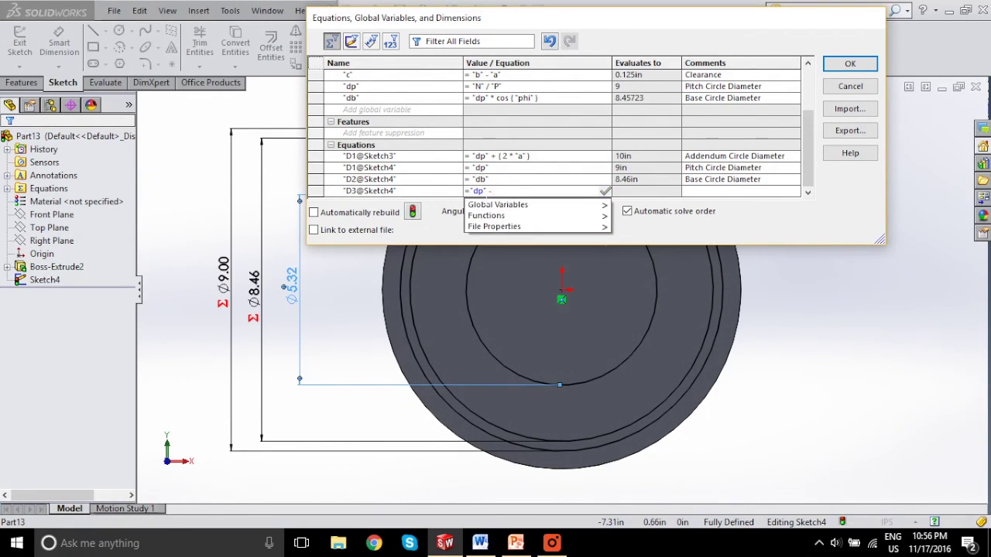
text( (2*)
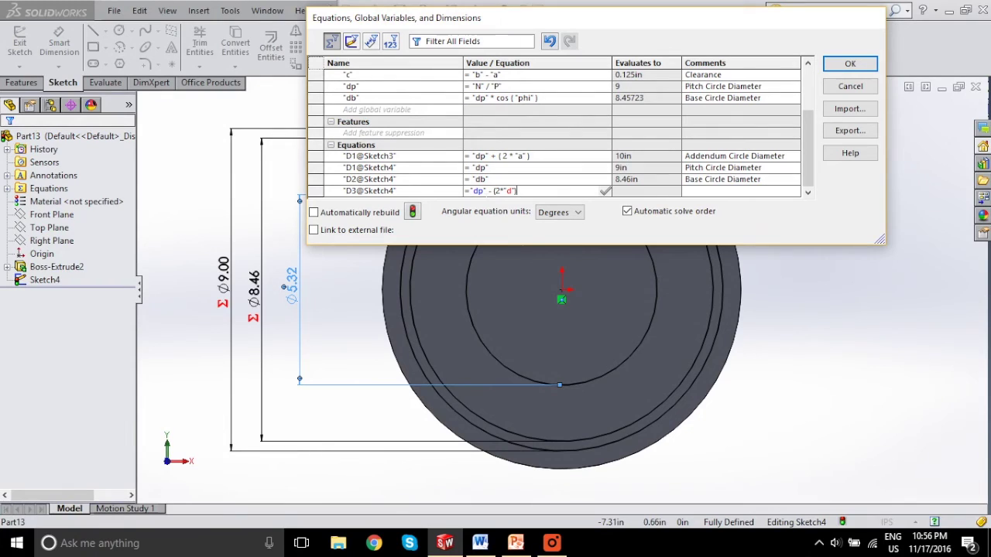
key(Return)
click(514, 190)
key(Return)
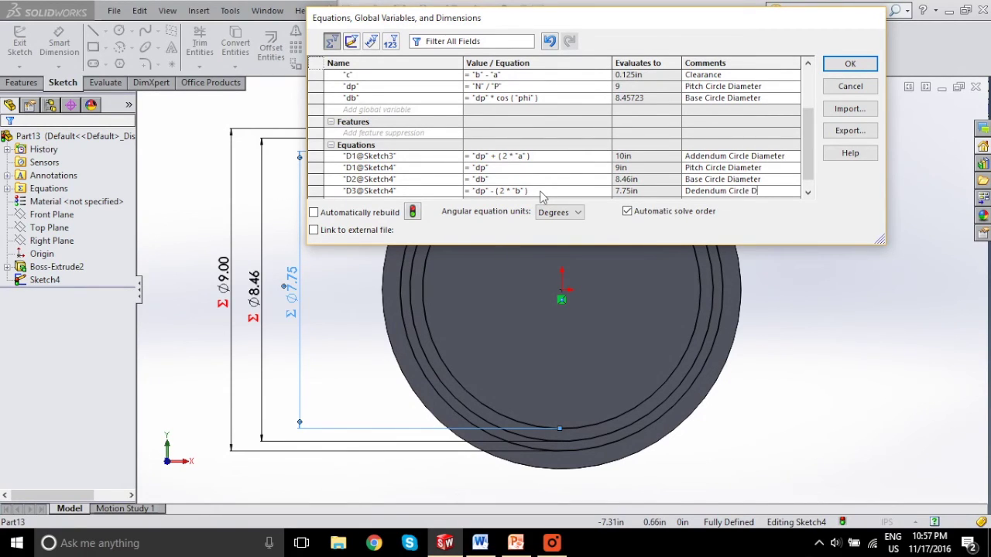
- Finish the innermost circle equation's comment as "Dedendum Circle Diameter" and accept the equations
text(eter)
key(Return)
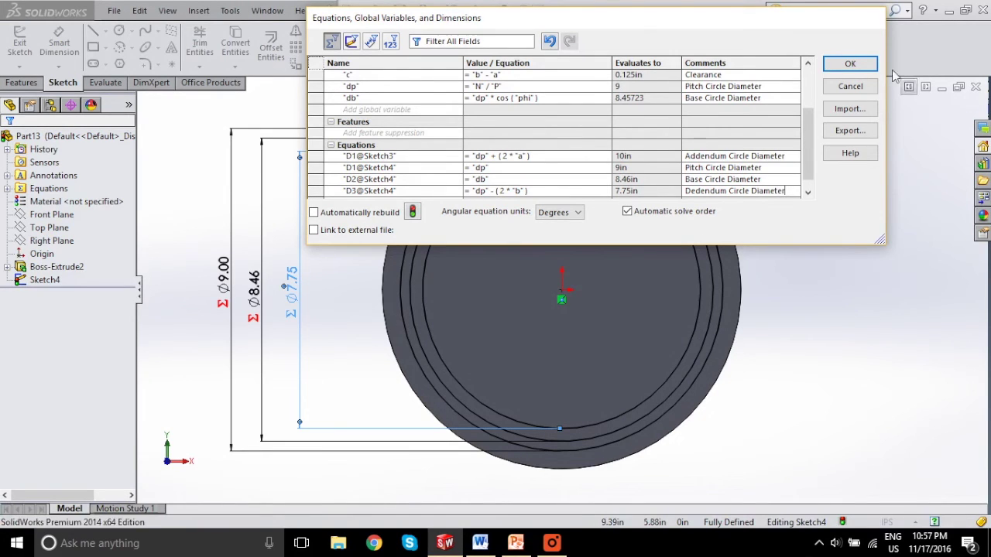
click(849, 65)
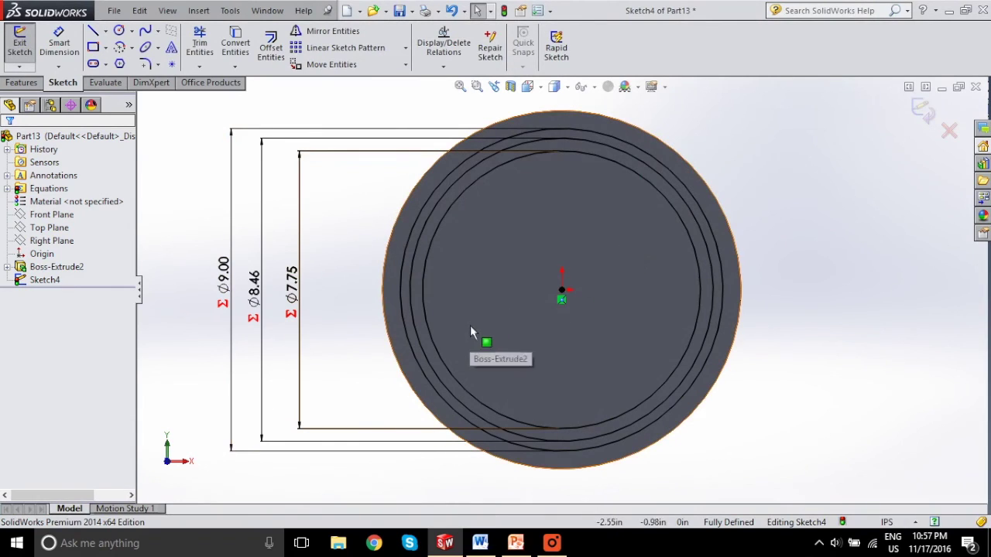
middle_drag(491, 268, 520, 308)
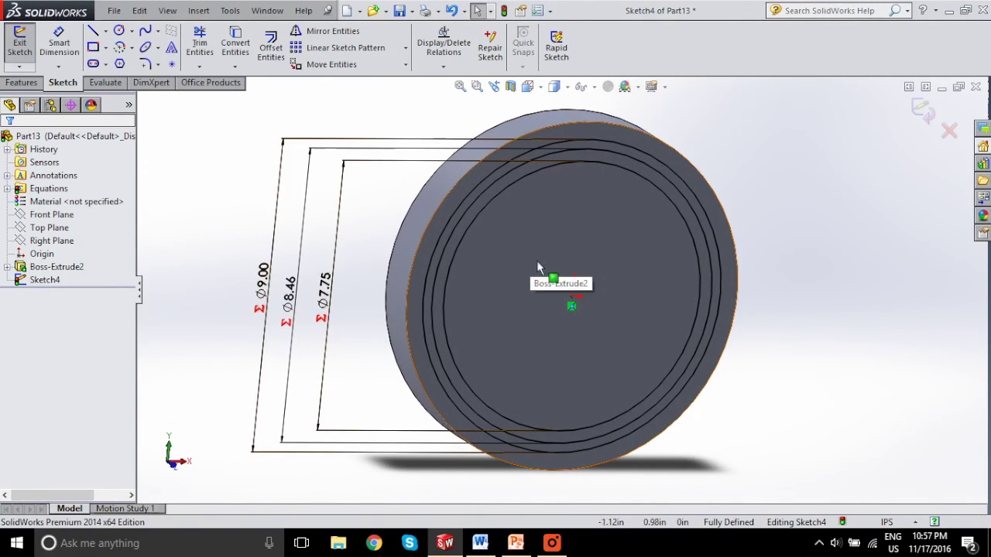
scroll(542, 291, up, 1)
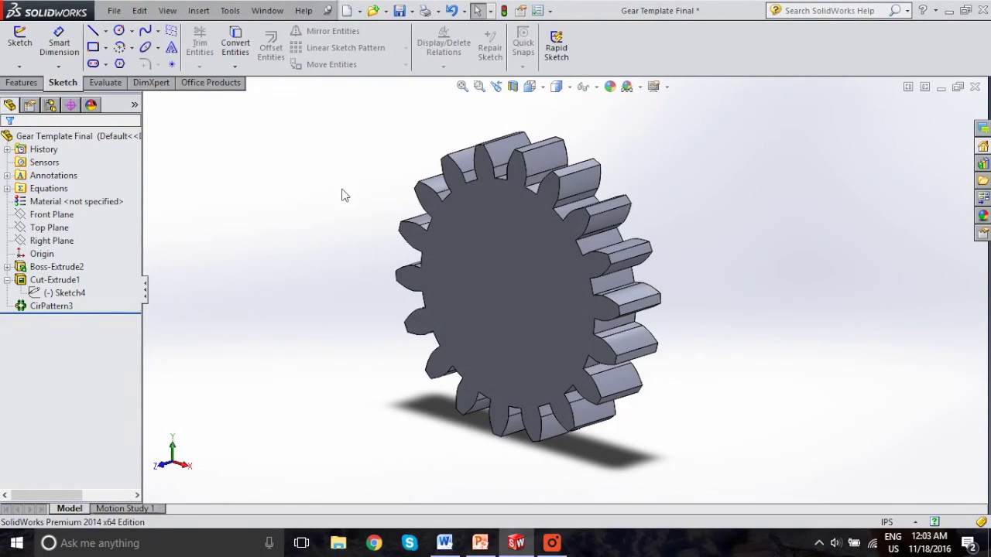
- Roll the Gear Template Final model back to just after the base disc extrusion and highlight that extrusion
click(101, 314)
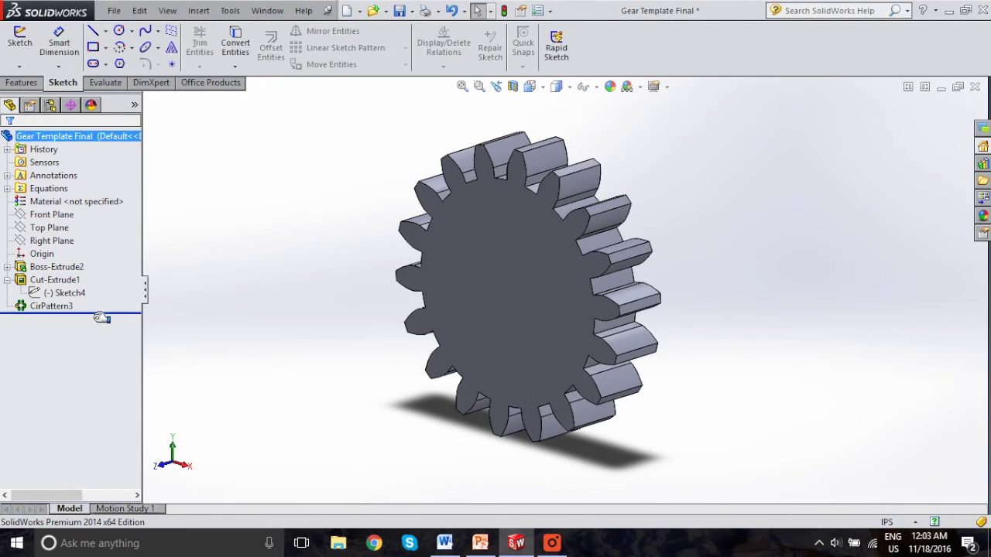
drag(101, 317, 120, 285)
click(49, 268)
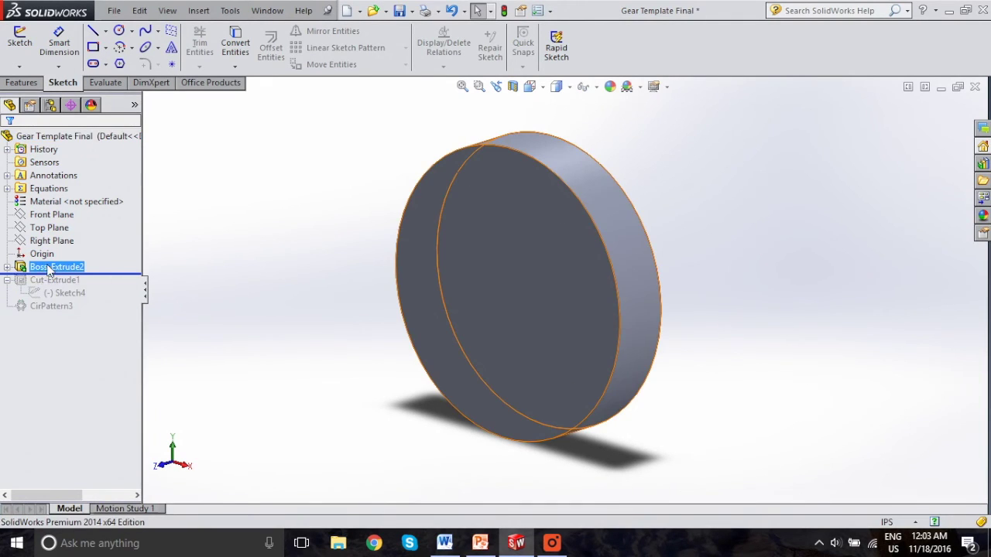
key(Escape)
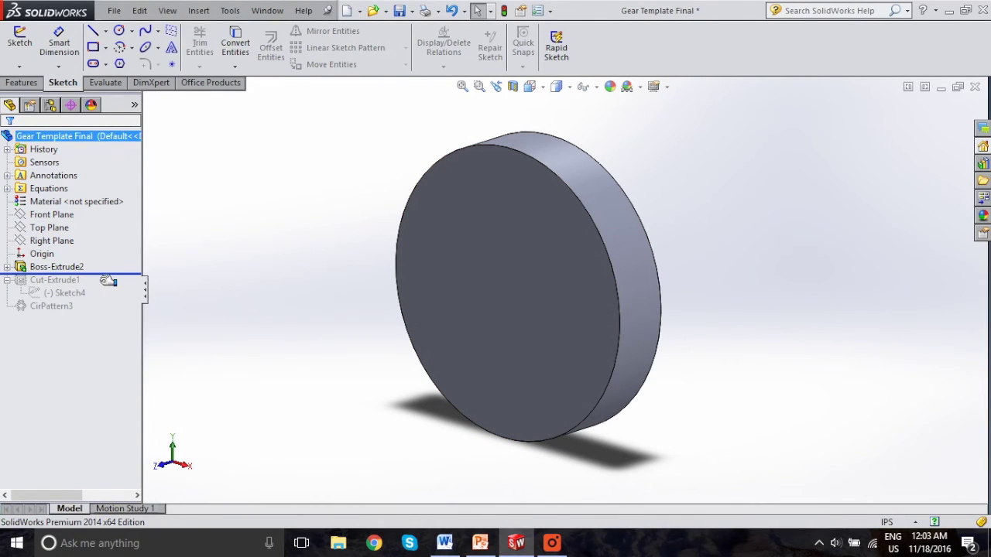
- Roll the model forward past the tooth-gap cut and open the cut's sketch for editing
drag(105, 287, 108, 304)
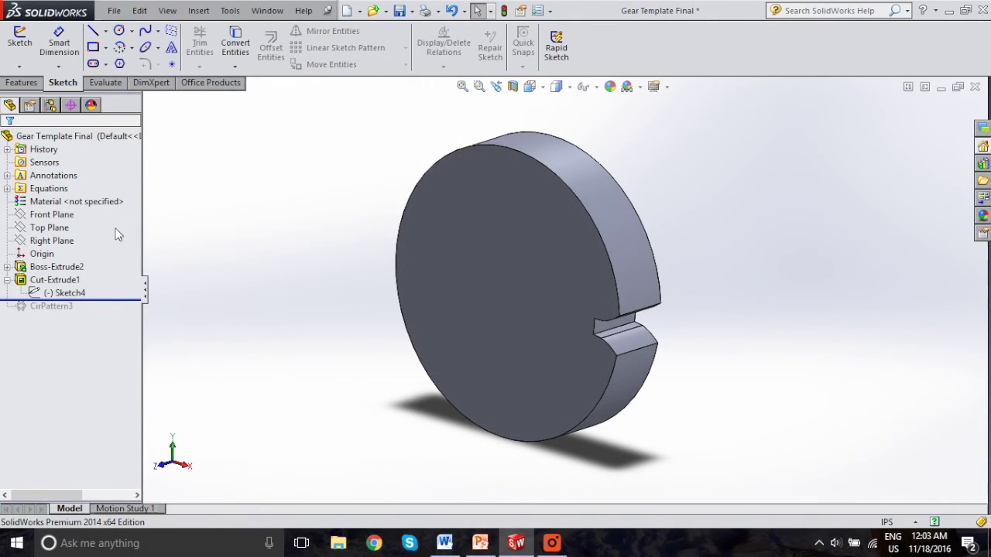
click(60, 293)
right_click(62, 296)
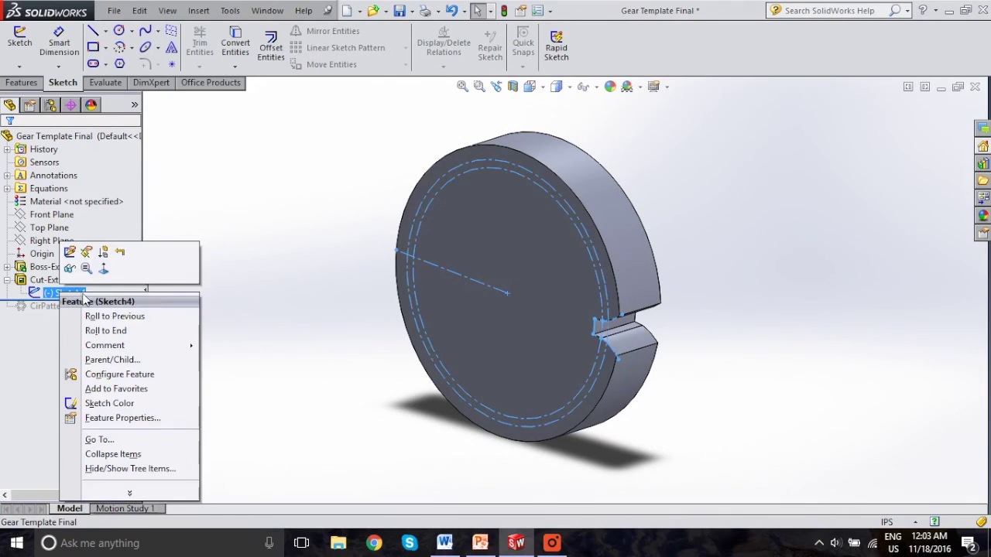
click(98, 256)
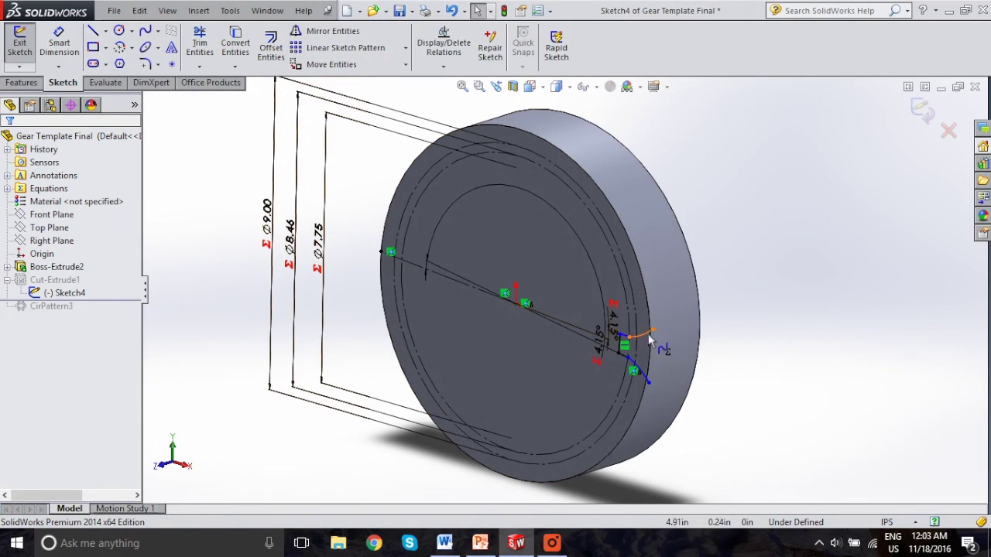
- Examine the tooth-gap profile's curves and angle dimensions up close, and exit the sketch
scroll(618, 350, down, 2)
scroll(618, 349, down, 2)
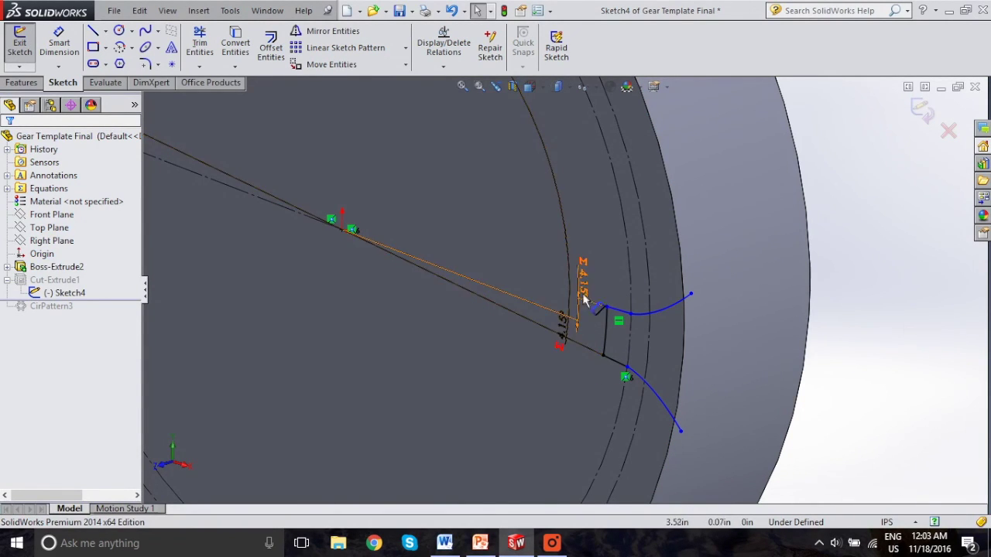
scroll(385, 222, up, 6)
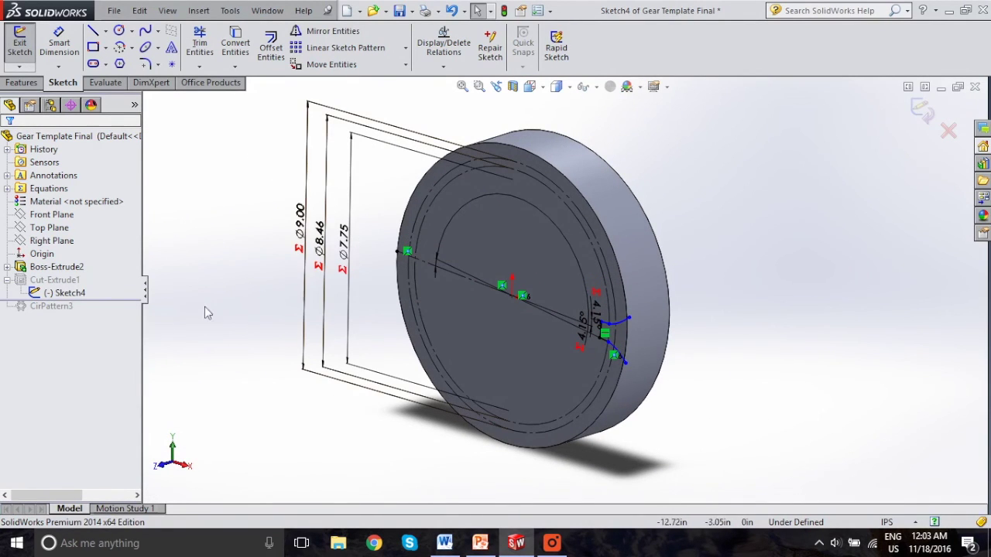
click(922, 109)
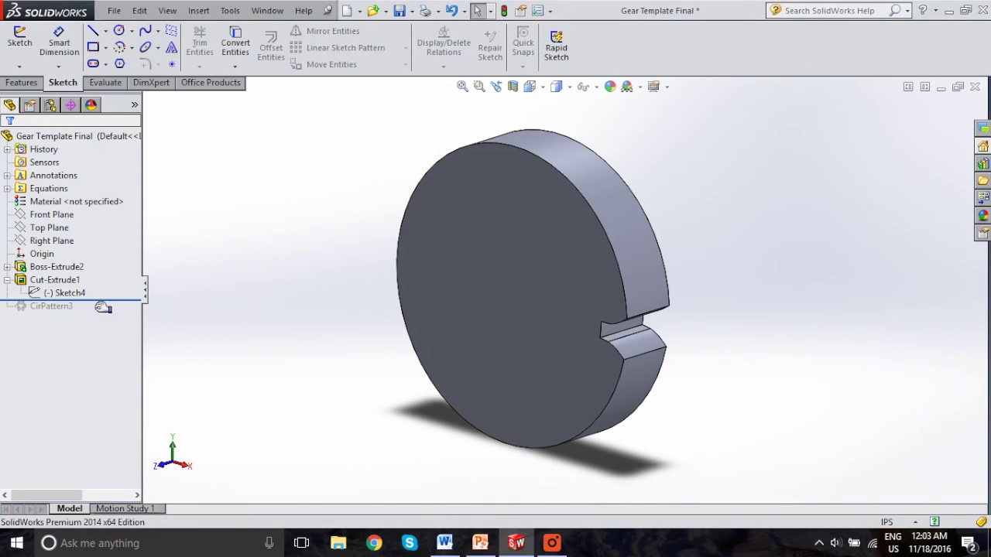
- Roll the model forward to include the circular pattern of the tooth gap and highlight the patterned cuts
drag(106, 306, 106, 323)
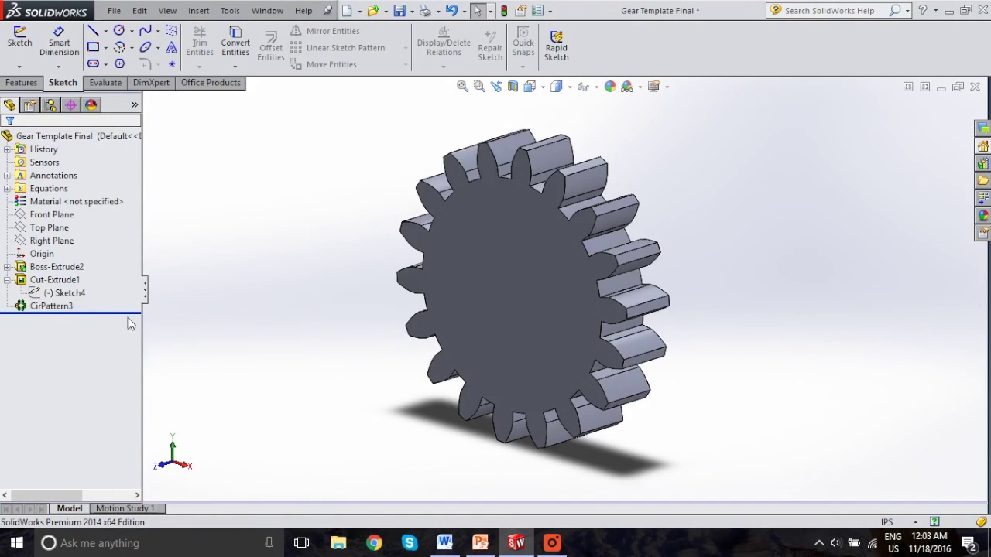
click(62, 309)
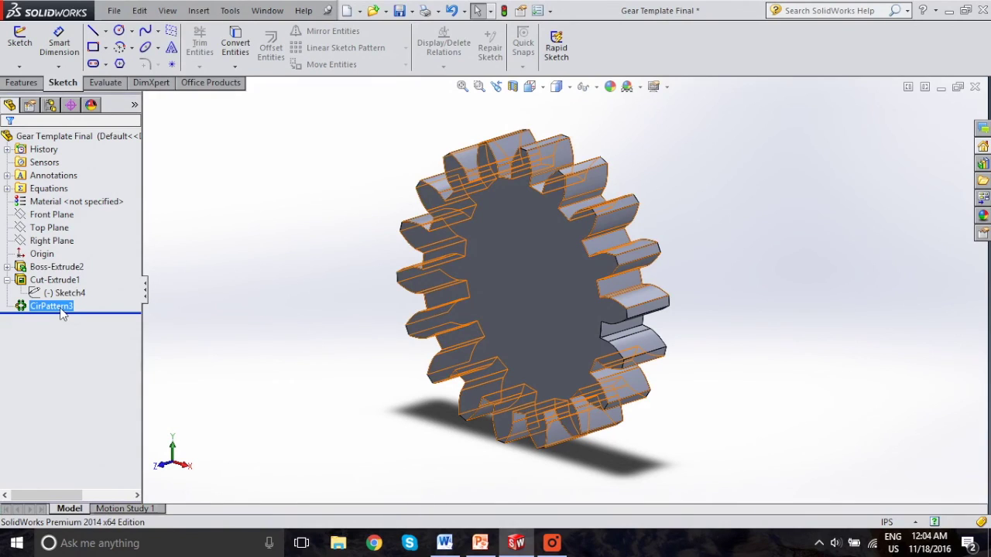
click(53, 335)
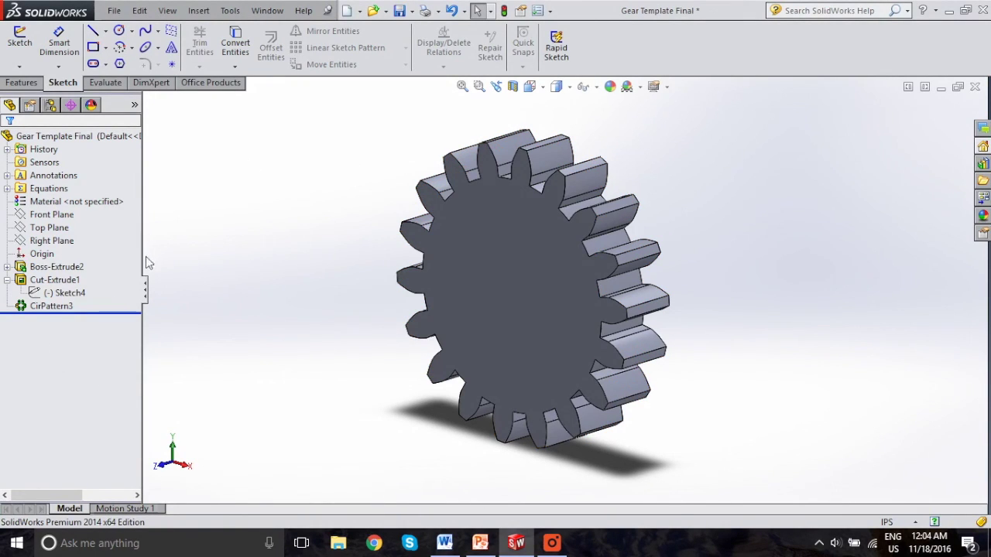
- Set the diametric pitch global variable P to 5 in the equations and apply it to the gear
right_click(80, 189)
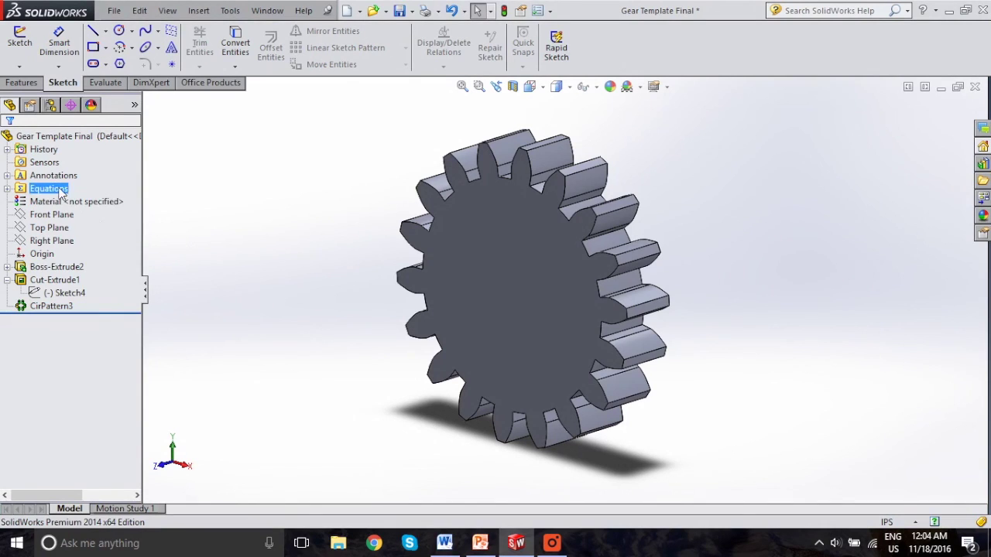
click(88, 197)
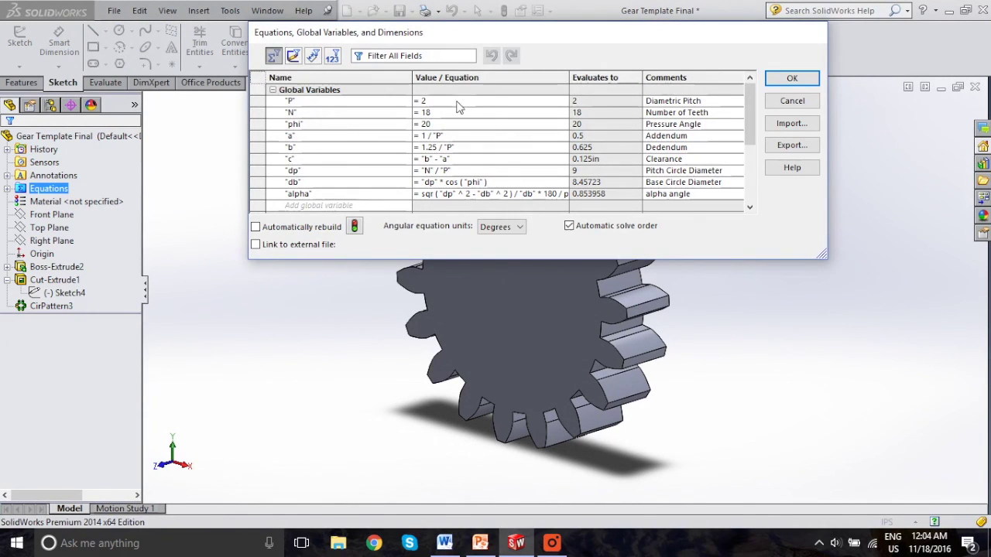
key(BackSpace)
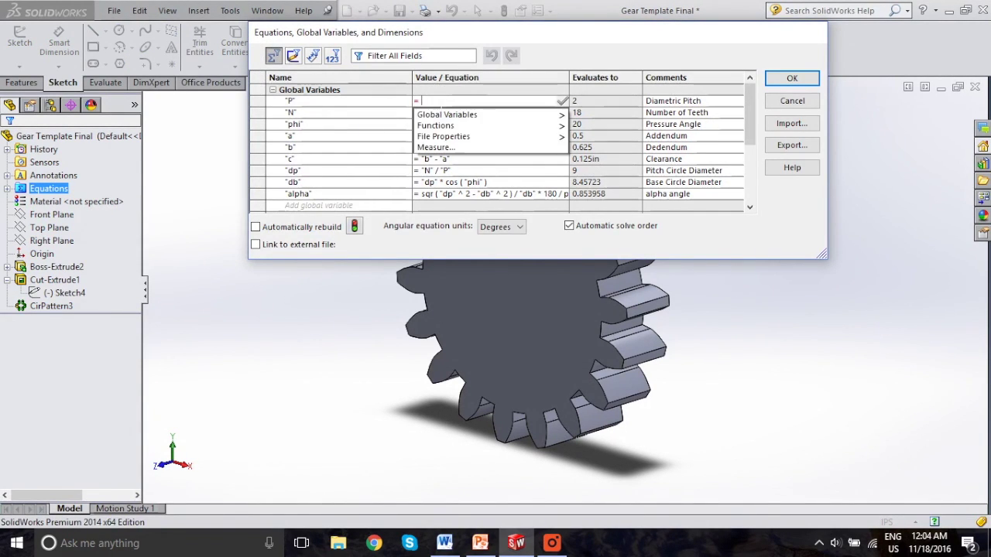
text(5)
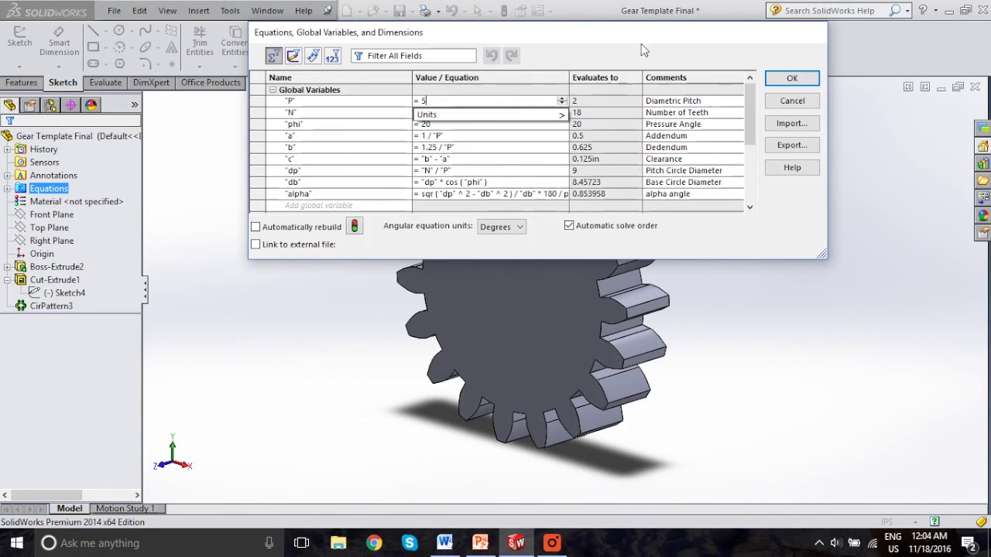
click(793, 80)
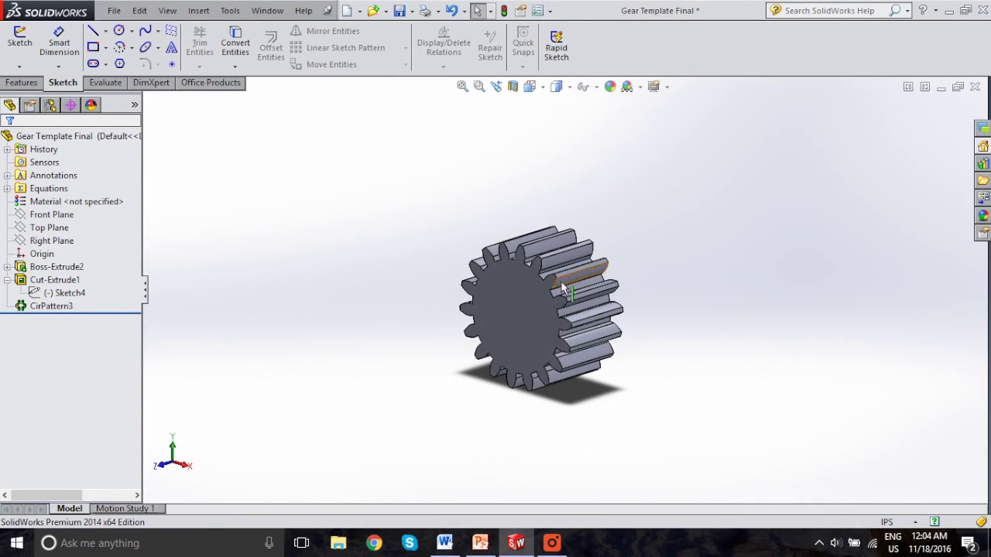
- Reopen the gear's equations and set the diametric pitch global variable P to 6
click(40, 190)
right_click(45, 192)
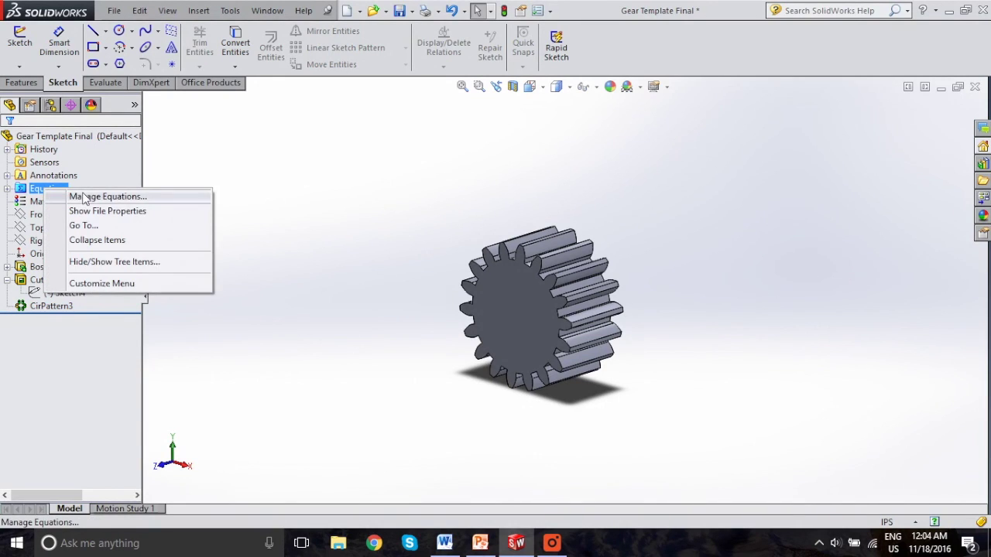
click(82, 193)
click(465, 100)
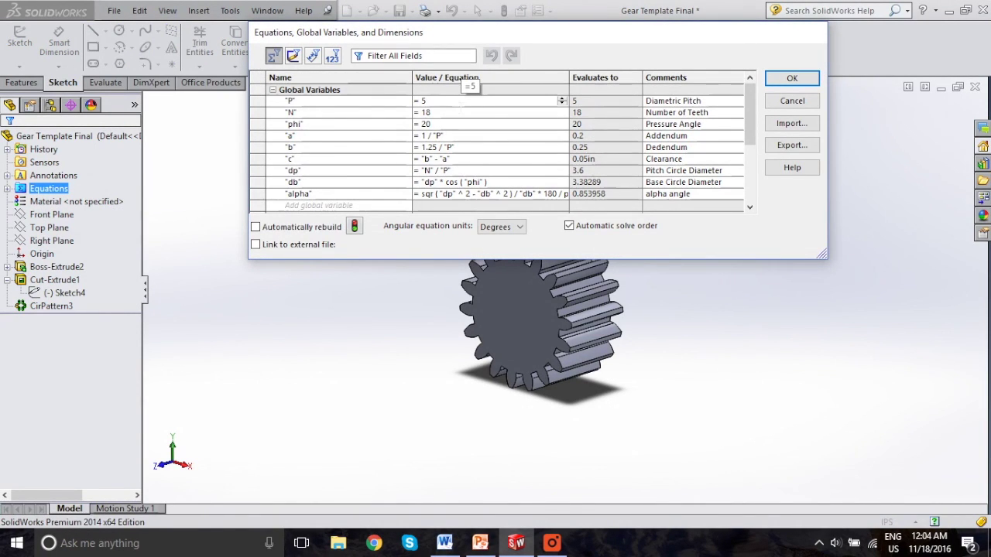
key(BackSpace)
text(6)
key(Return)
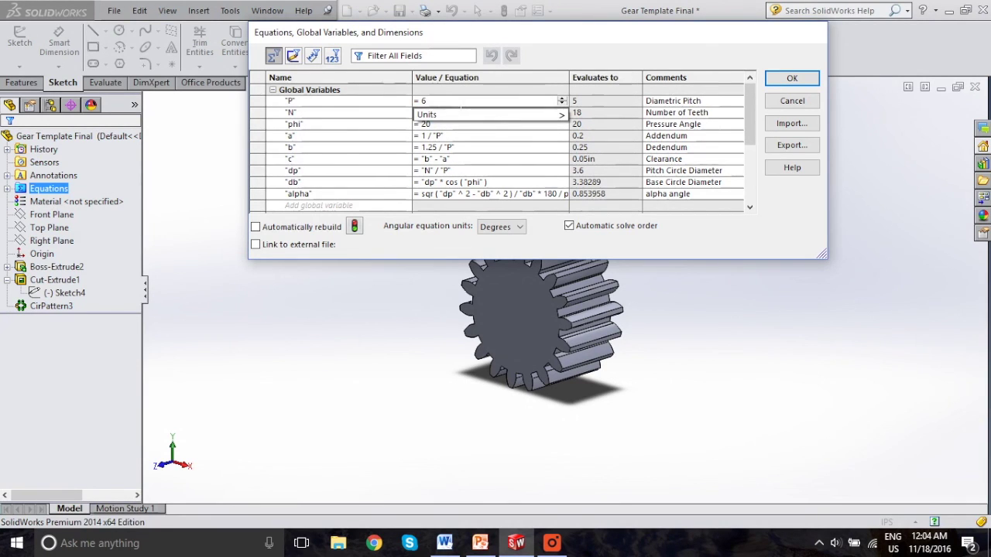
click(492, 143)
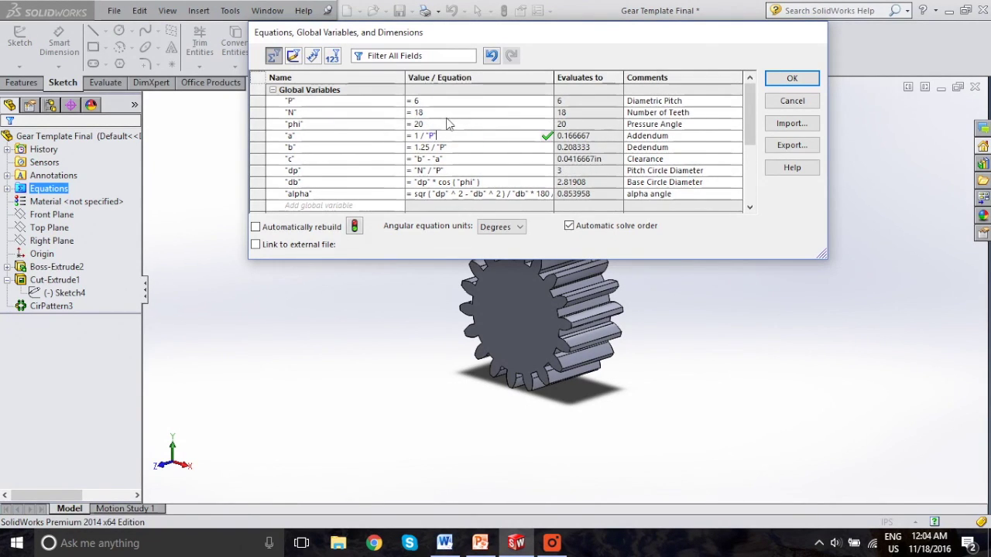
- Set the number-of-teeth global variable N to 36 and apply the equations to the model
key(BackSpace)
key(BackSpace)
text(36)
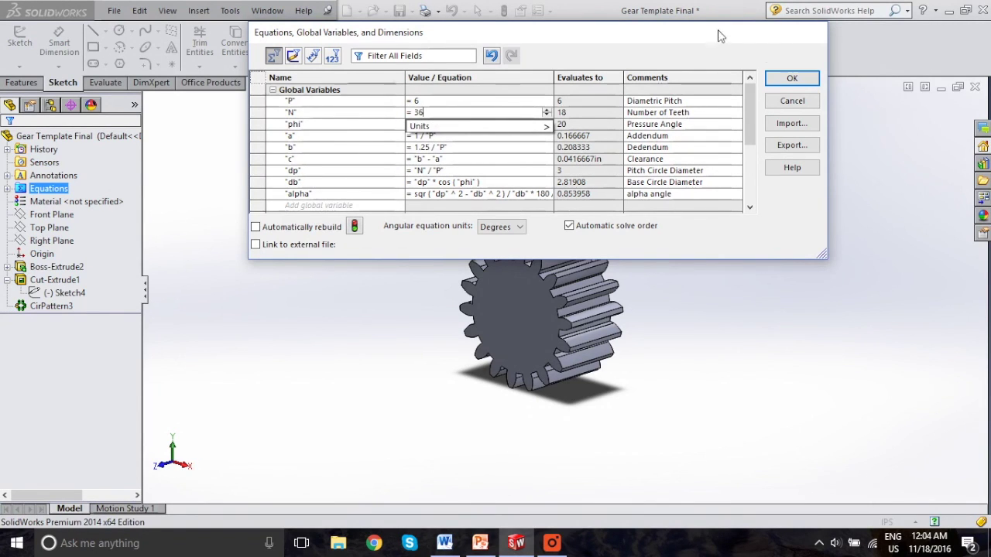
key(Return)
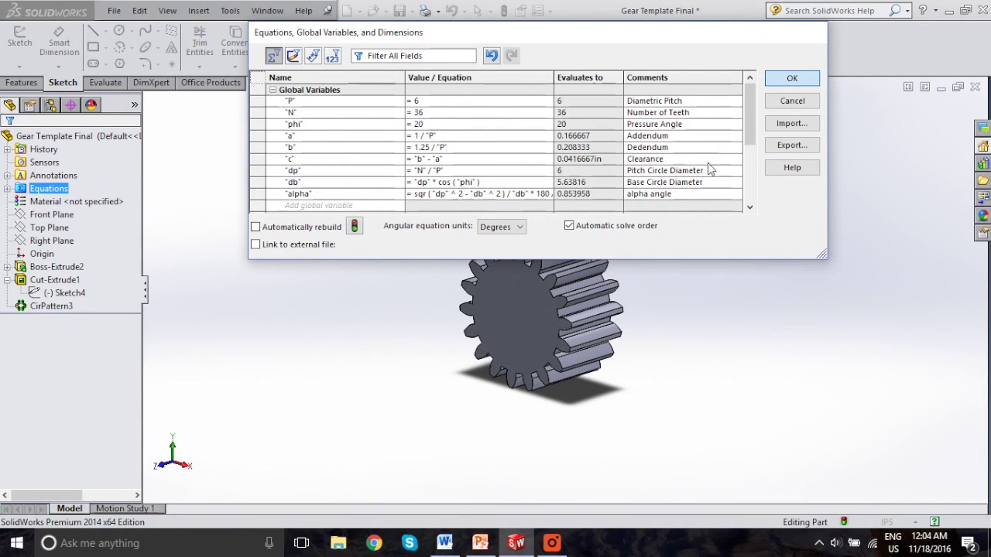
key(Return)
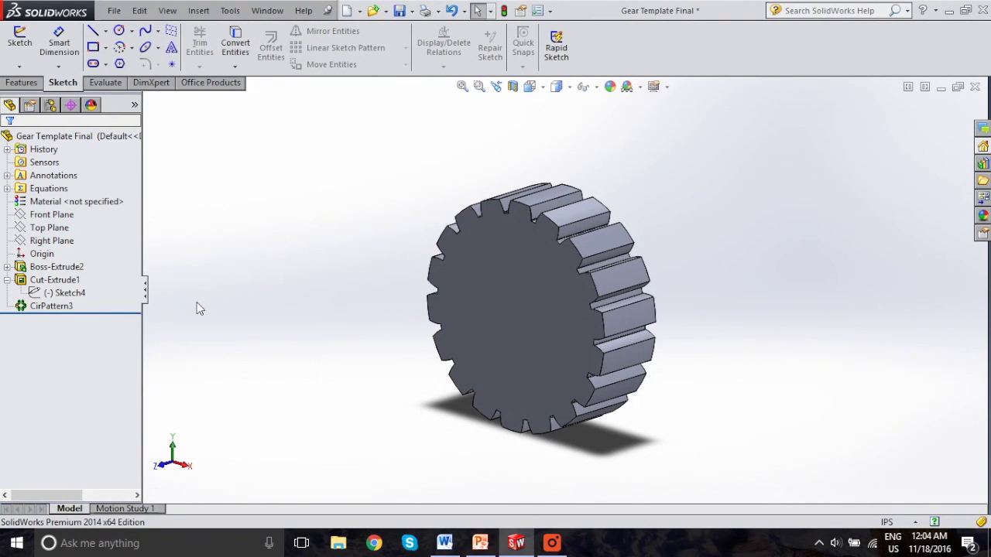
- Edit the circular pattern of the tooth gap to use 36 instances
right_click(56, 307)
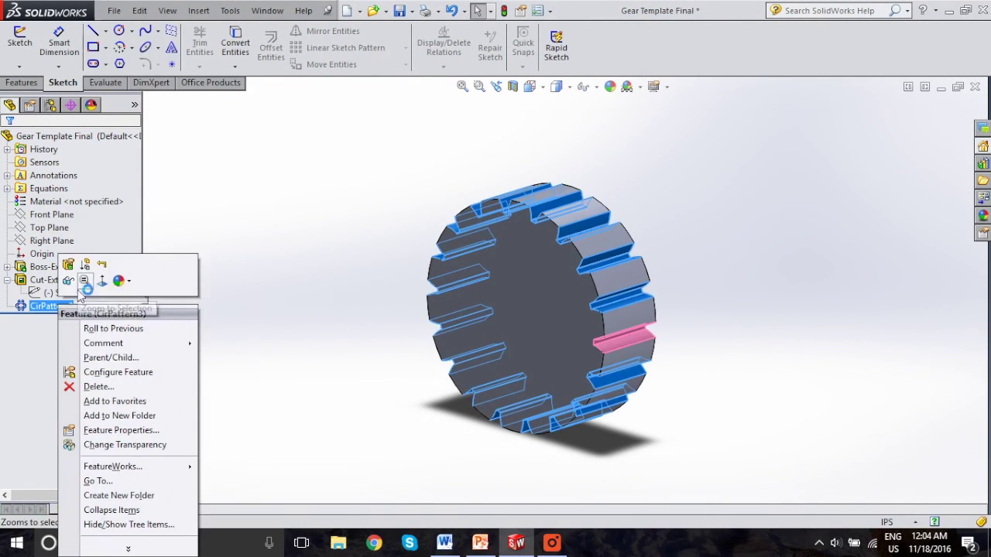
click(69, 265)
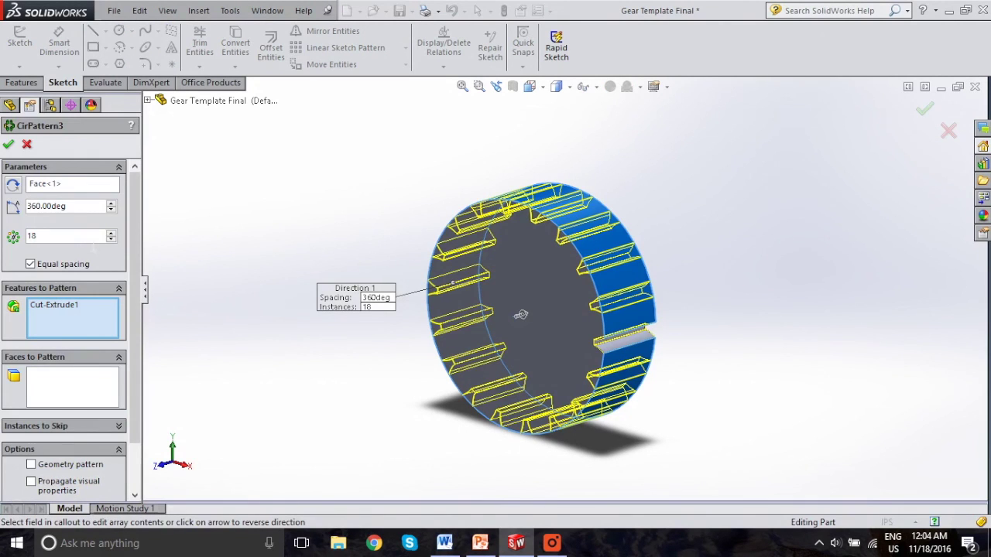
text(18)
key(BackSpace)
key(BackSpace)
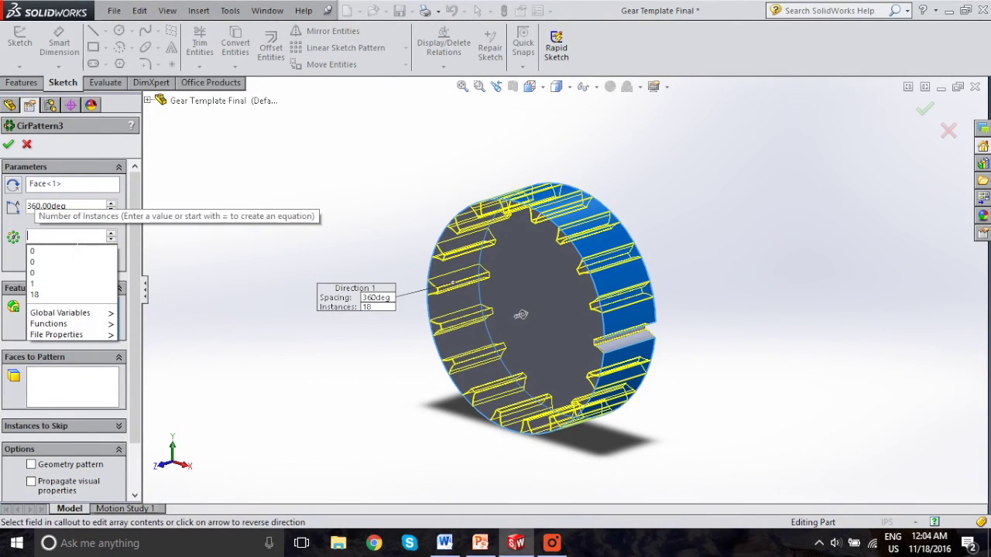
text(36)
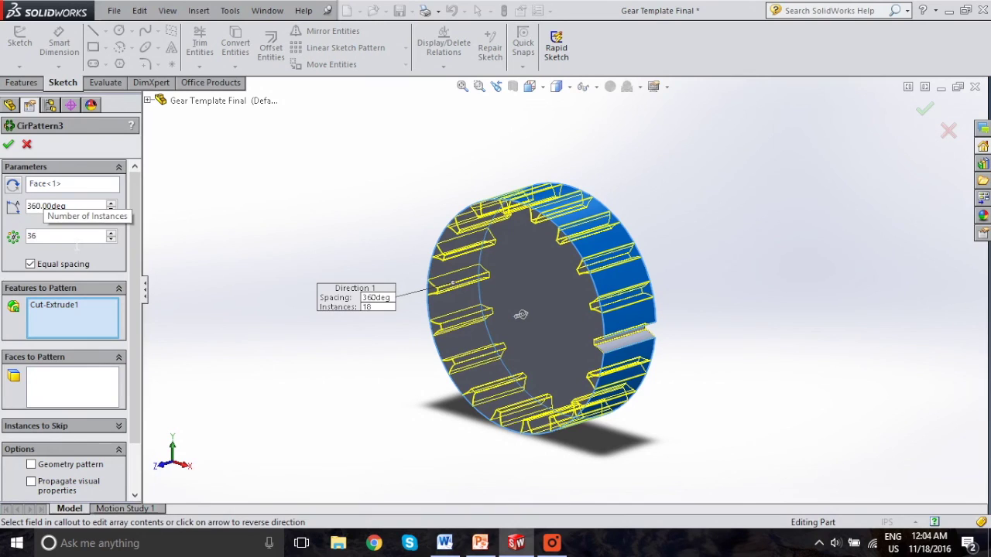
click(7, 145)
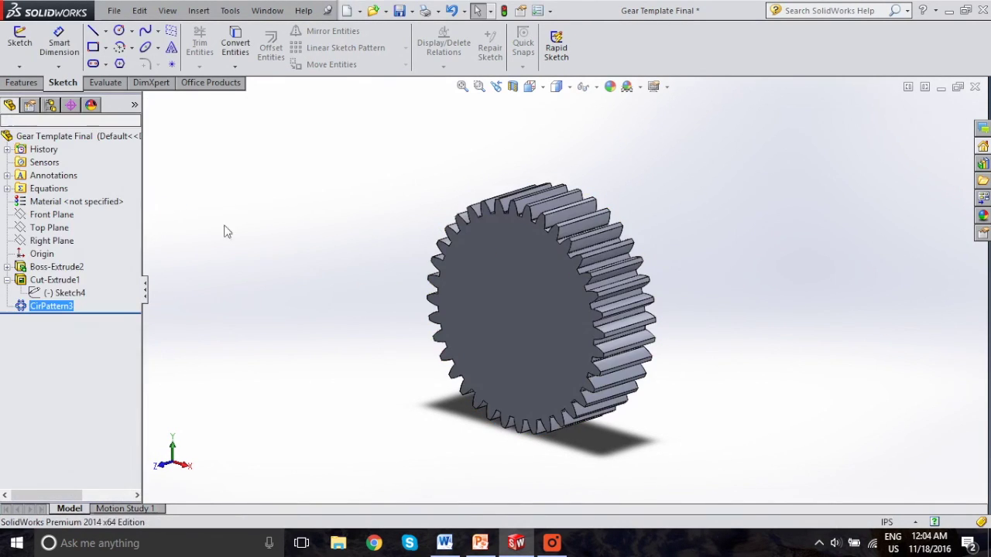
middle_drag(491, 283, 504, 305)
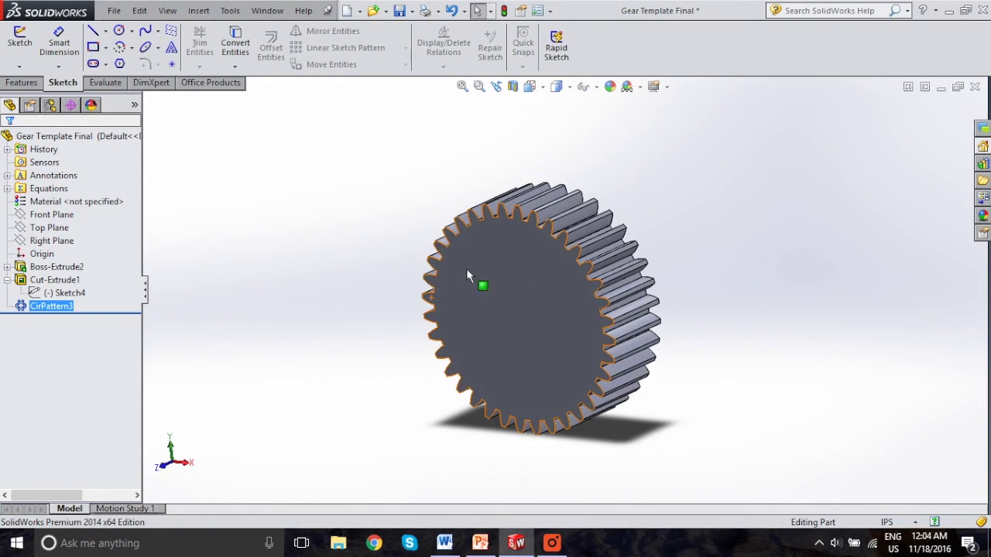